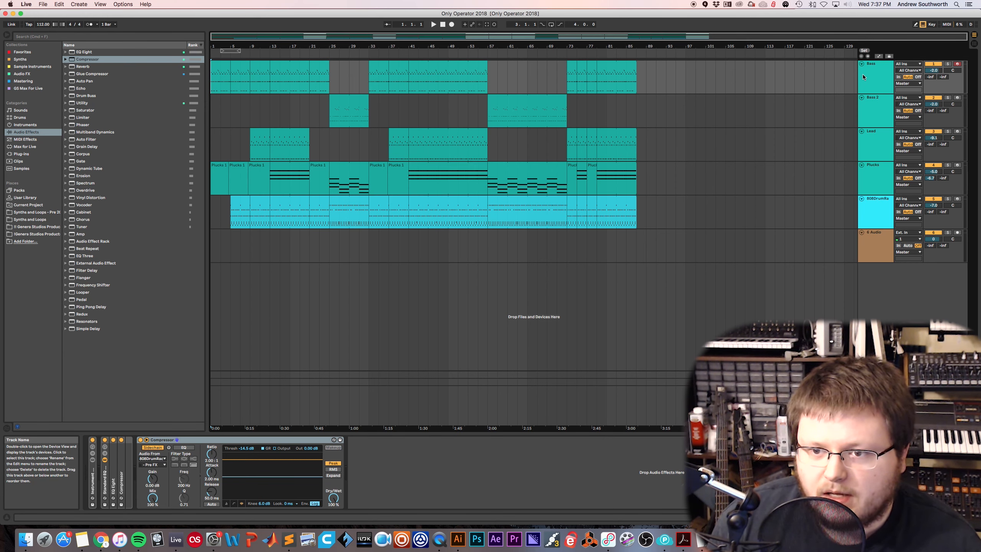
# Step: Show the devices of the 808 drum rack track and unfold the 808 Kick instrument after auditioning it
pyautogui.click(877, 211)
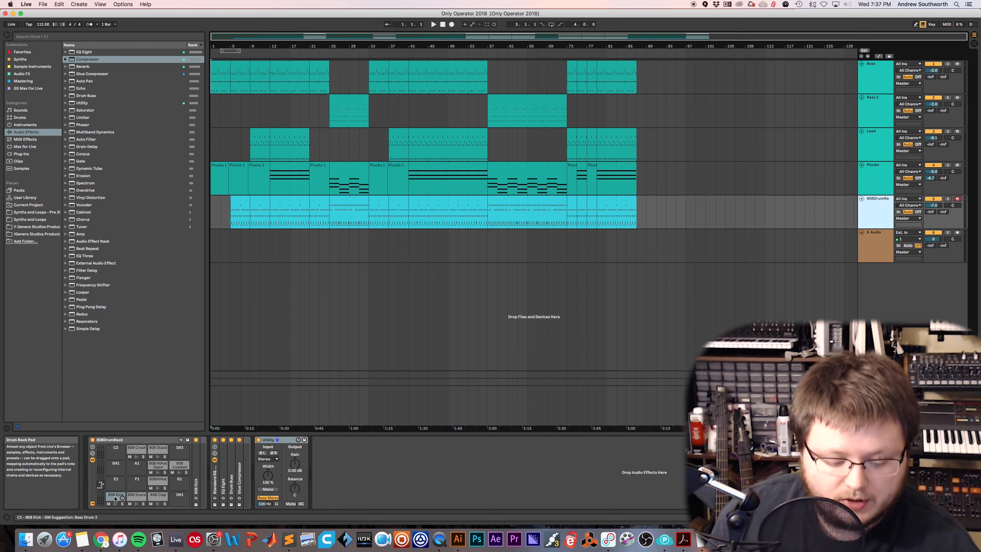
pyautogui.press('a')
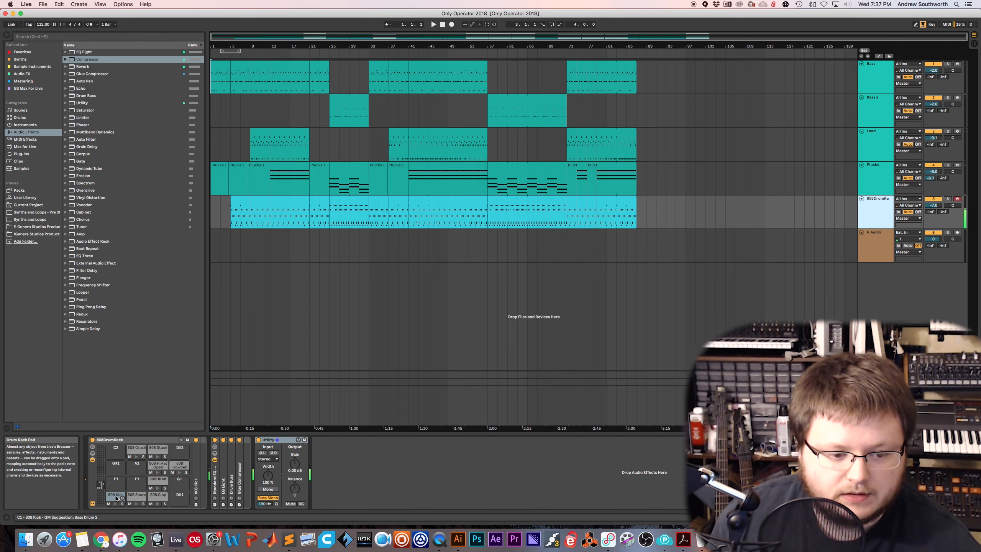
pyautogui.doubleClick(195, 485)
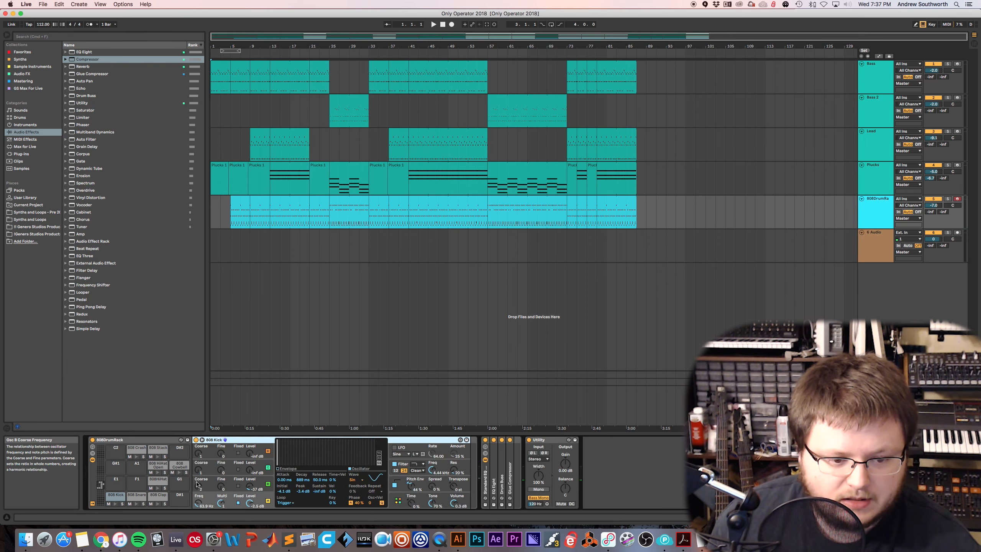
# Step: Look through the synths on the 808 Snare, 808 Clap and 808HiHat pads, and return to the 808 Kick
pyautogui.click(134, 497)
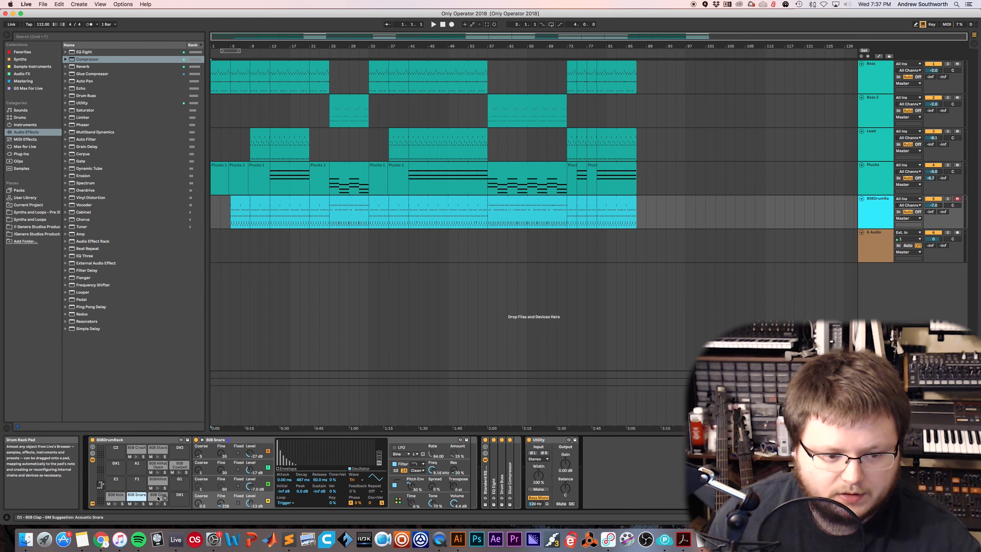
pyautogui.click(159, 498)
pyautogui.click(159, 483)
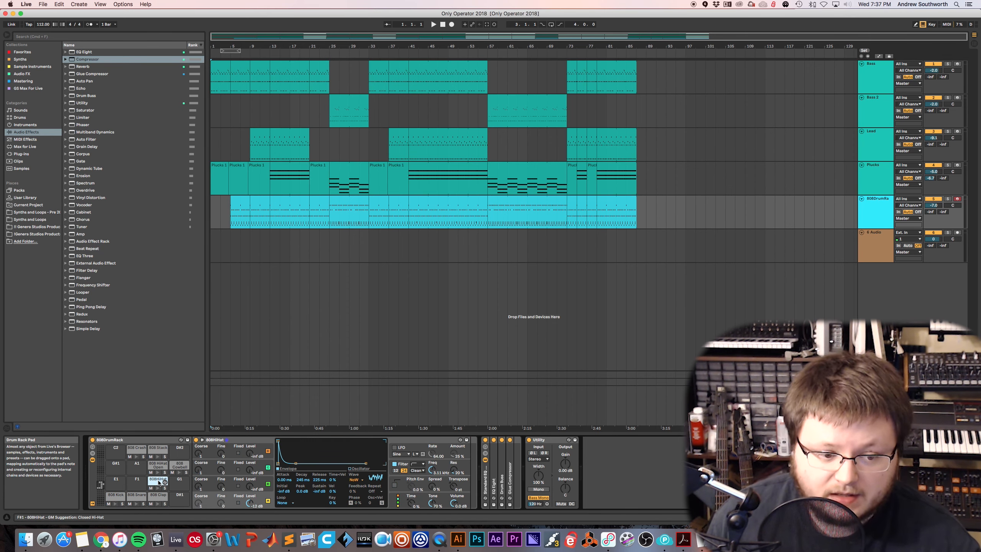
pyautogui.click(115, 498)
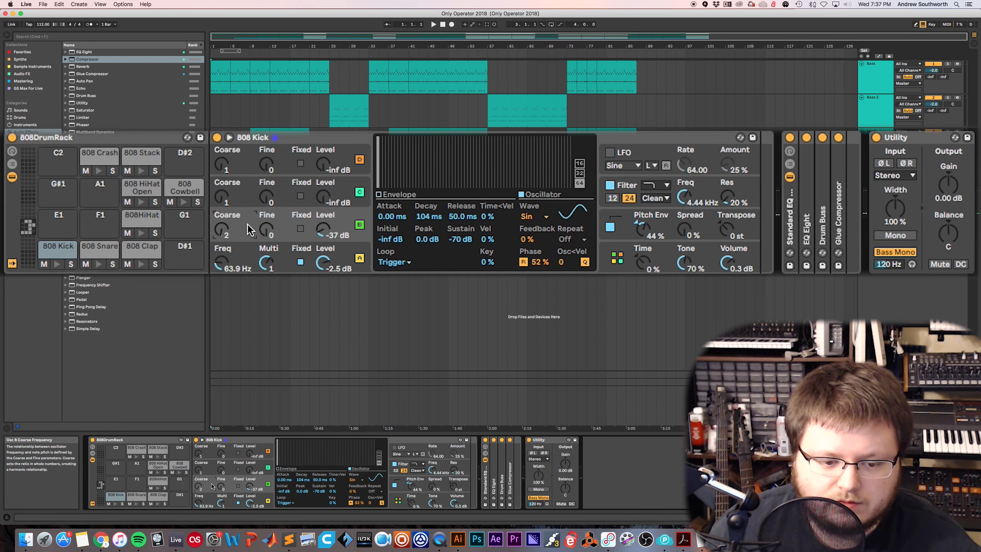
# Step: Show the envelope display for the 808 Kick and inspect the volume envelopes of oscillators A to D
pyautogui.click(397, 196)
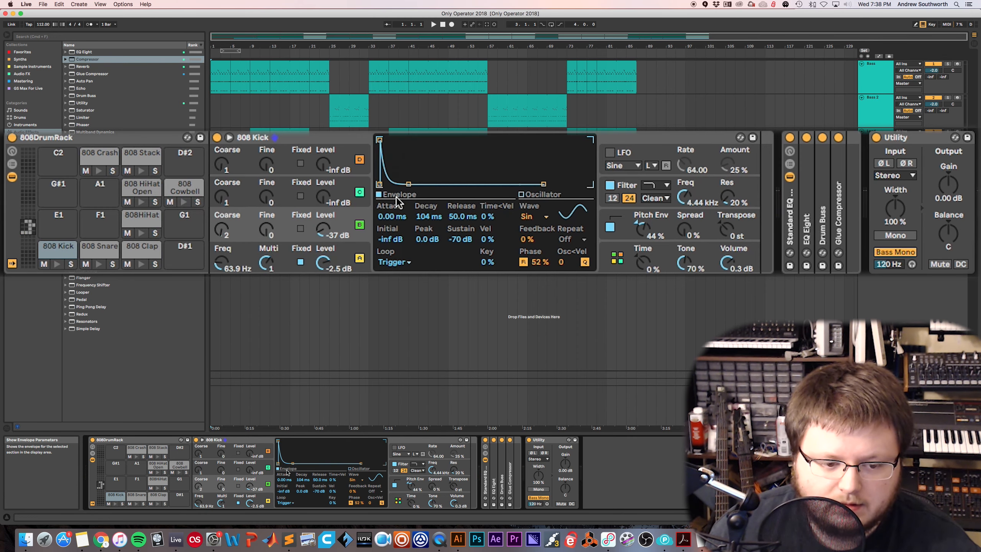
pyautogui.click(242, 248)
pyautogui.click(244, 216)
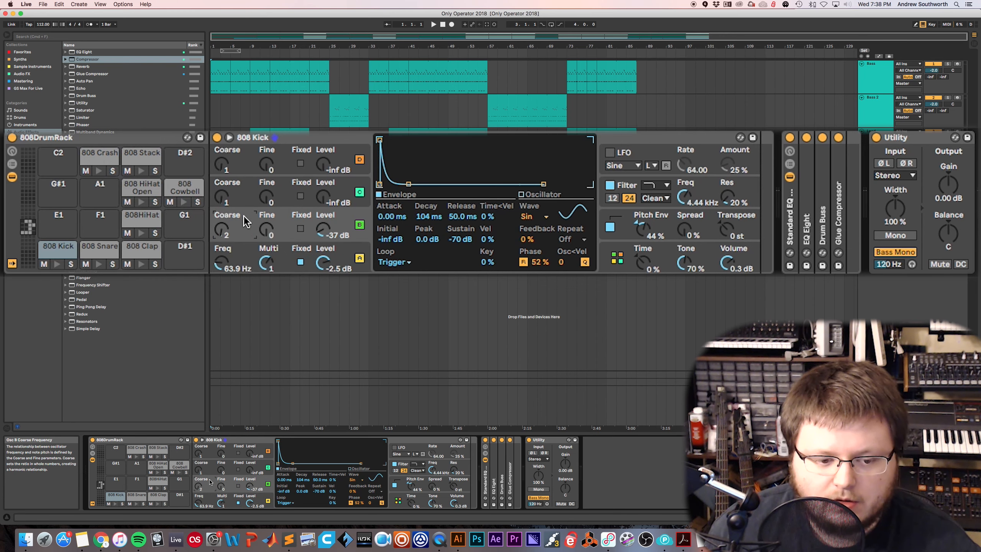
pyautogui.click(239, 198)
pyautogui.click(243, 166)
pyautogui.click(239, 198)
pyautogui.click(240, 223)
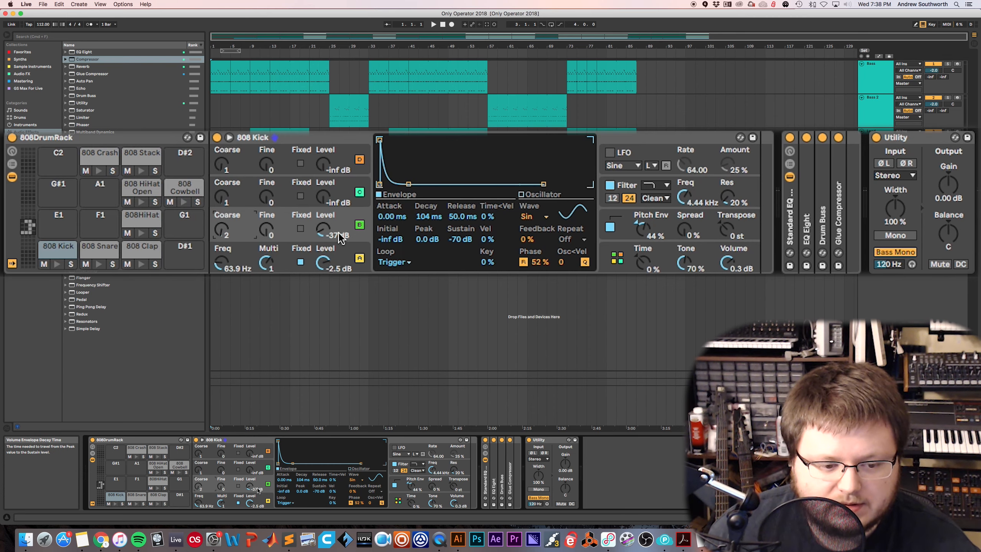
pyautogui.click(246, 260)
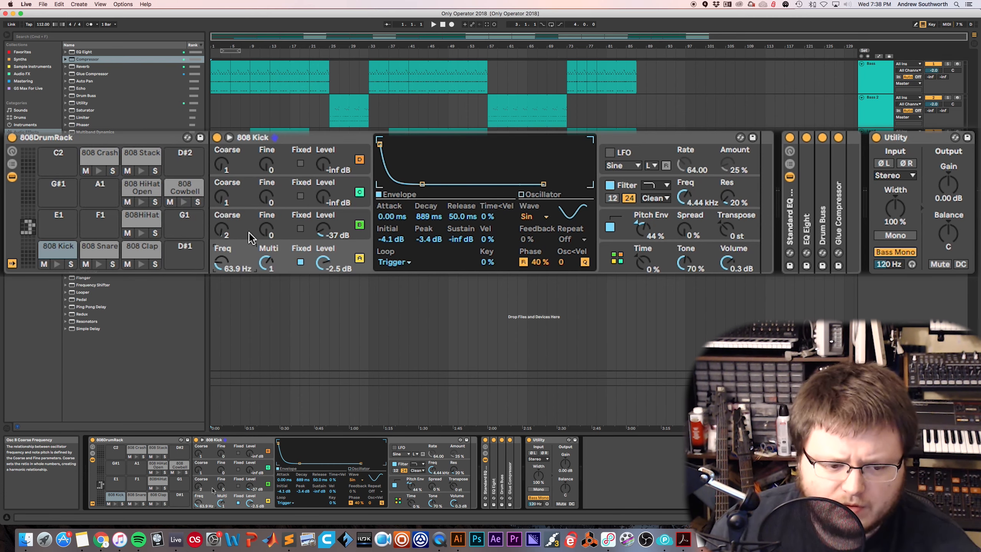
# Step: Open the 808 Snare pad in envelope view and examine the envelopes of oscillators B, C and D
pyautogui.click(101, 250)
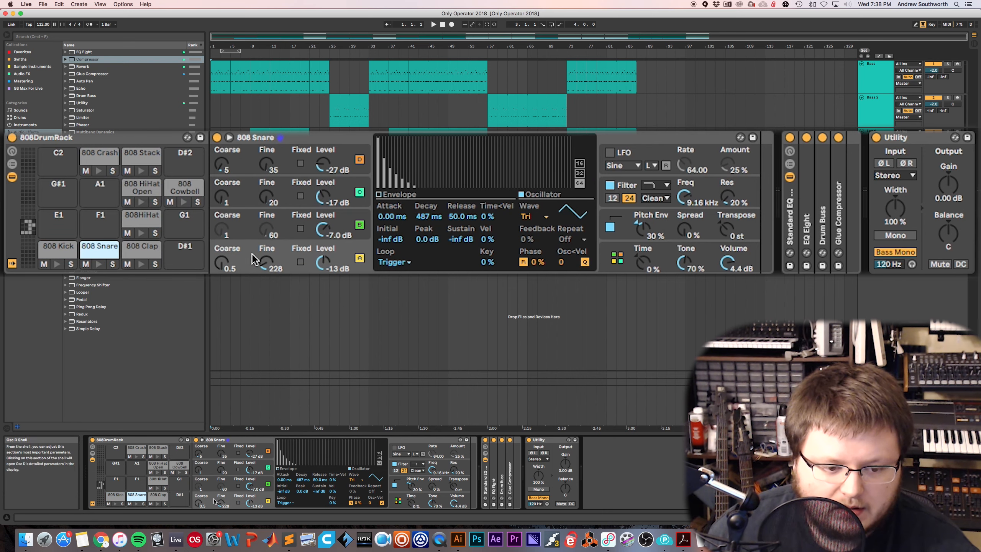
pyautogui.click(397, 195)
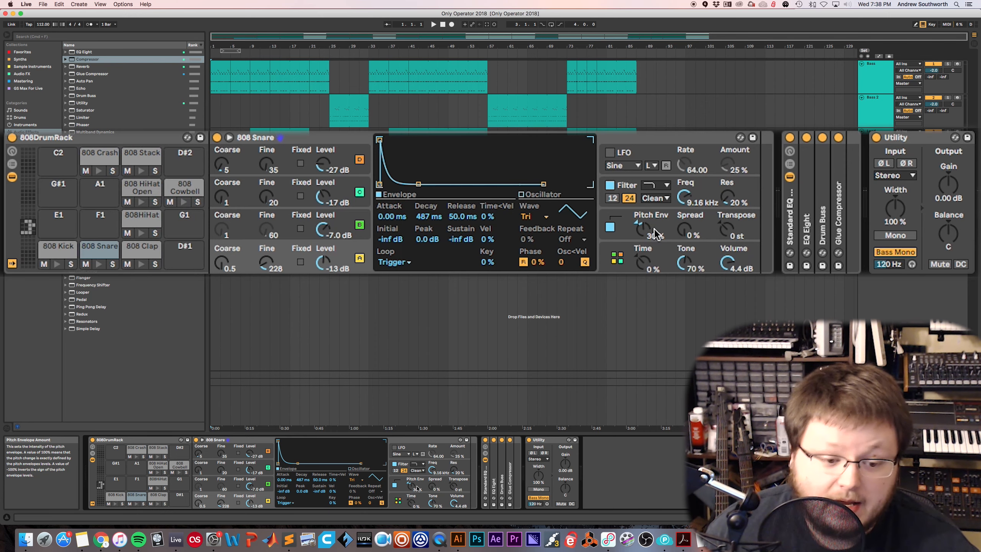
pyautogui.click(251, 221)
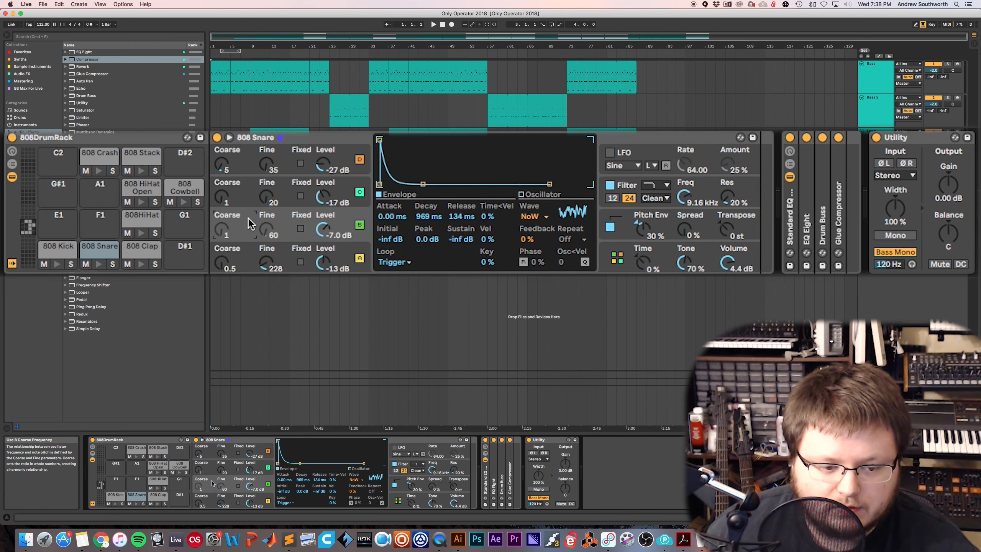
pyautogui.click(250, 205)
pyautogui.click(249, 221)
pyautogui.click(251, 162)
pyautogui.click(247, 189)
pyautogui.click(247, 162)
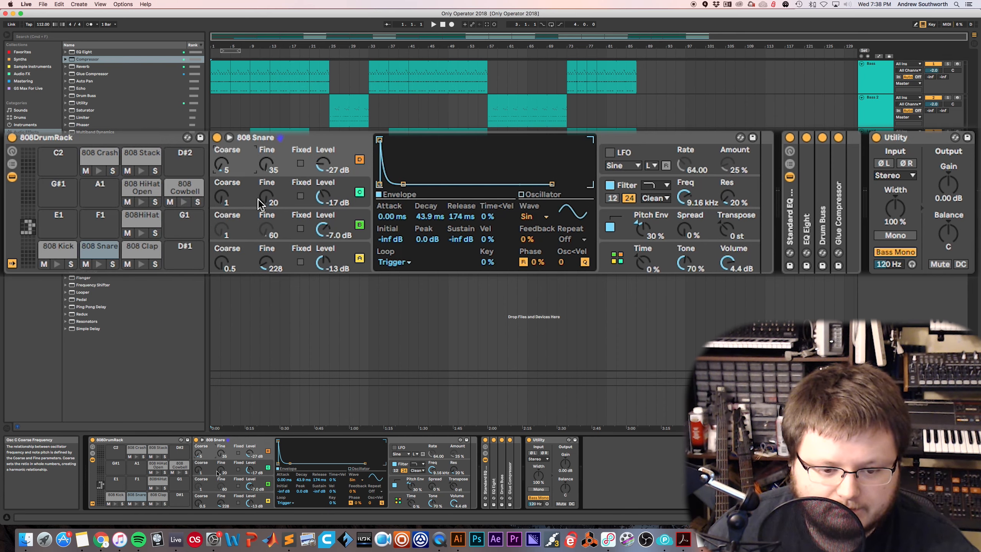
# Step: Compare the waveforms and envelopes of all four 808 Snare oscillators, finishing on oscillator C
pyautogui.click(246, 227)
pyautogui.click(247, 254)
pyautogui.click(247, 231)
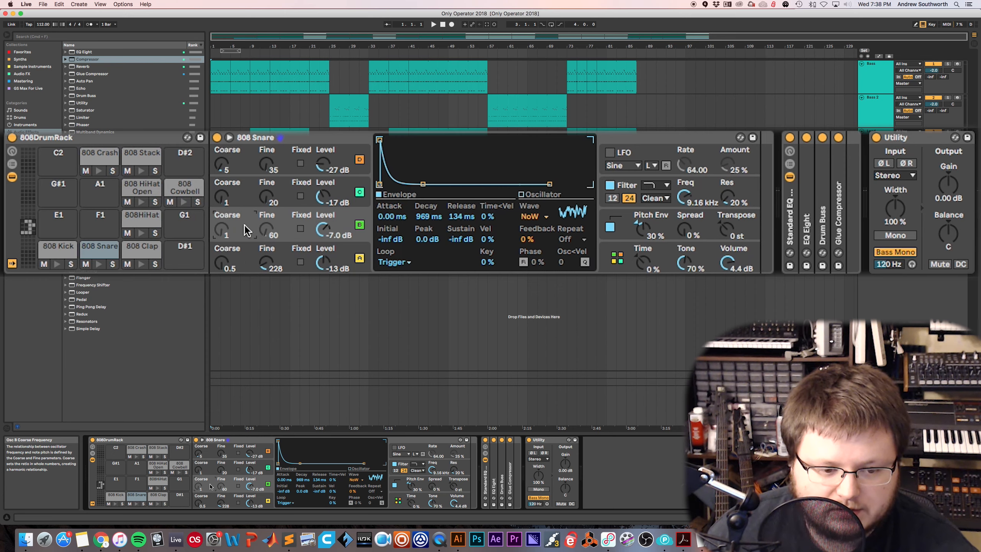
pyautogui.click(248, 195)
pyautogui.click(249, 165)
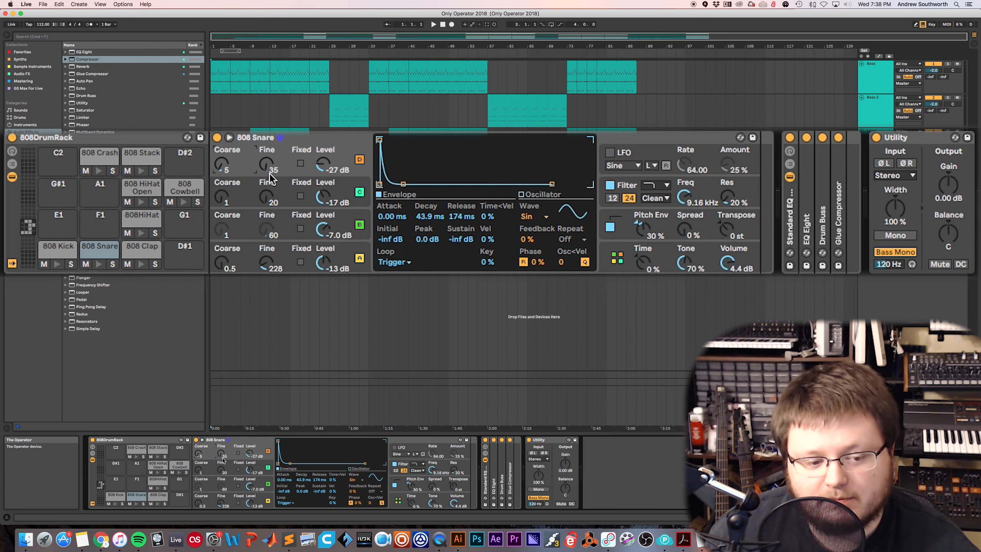
pyautogui.click(247, 193)
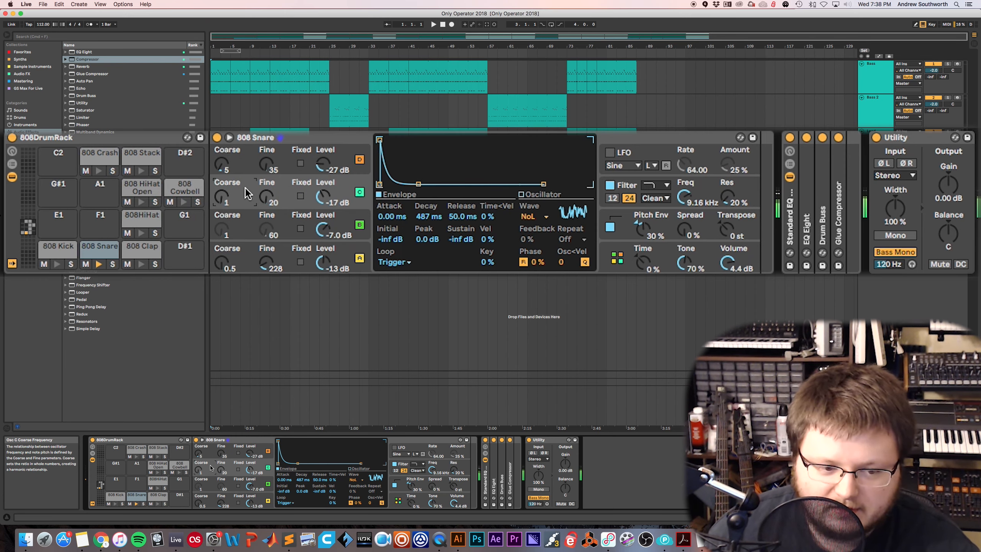
# Step: Open the 808 Clap pad, check the waveform choices for oscillator D, and compare the settings of all four oscillators
pyautogui.click(141, 249)
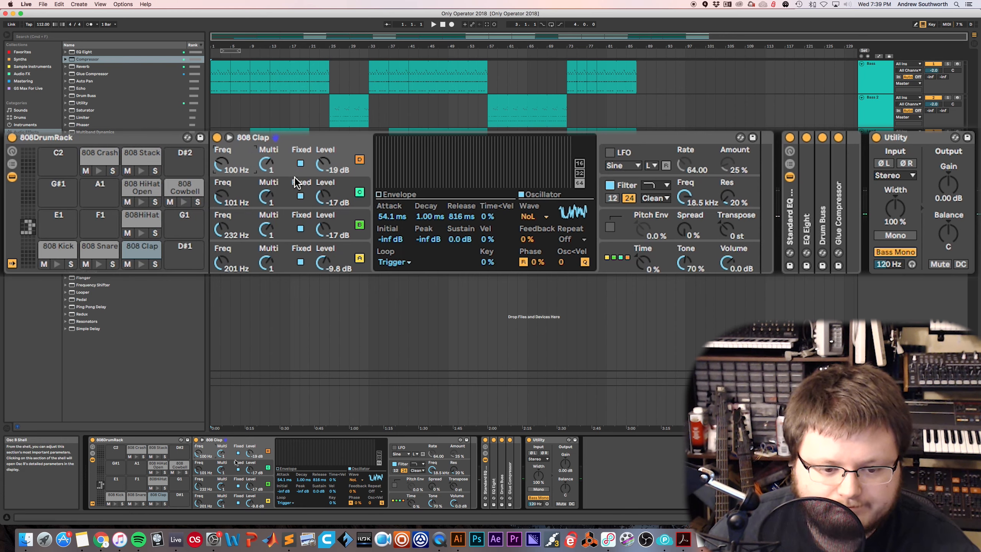
pyautogui.click(546, 217)
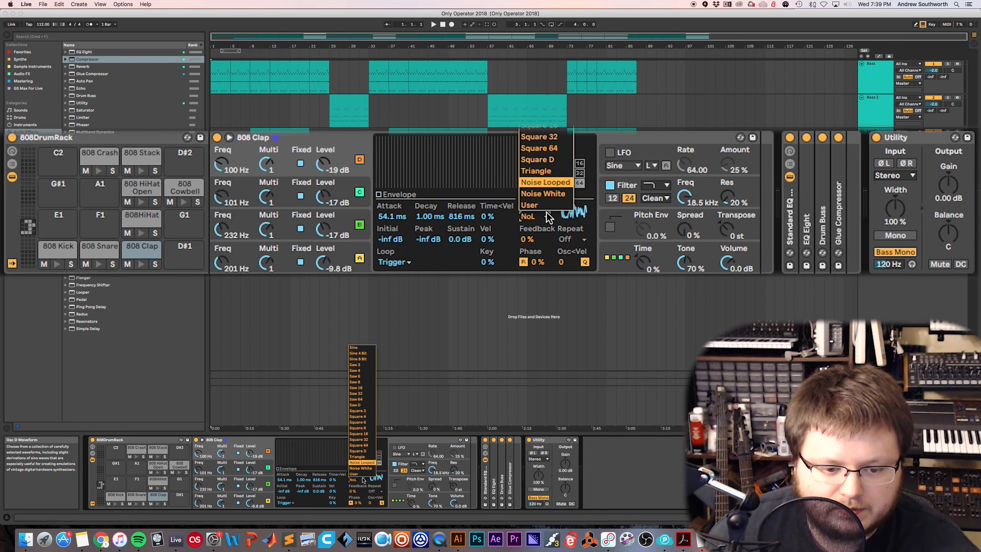
pyautogui.click(547, 218)
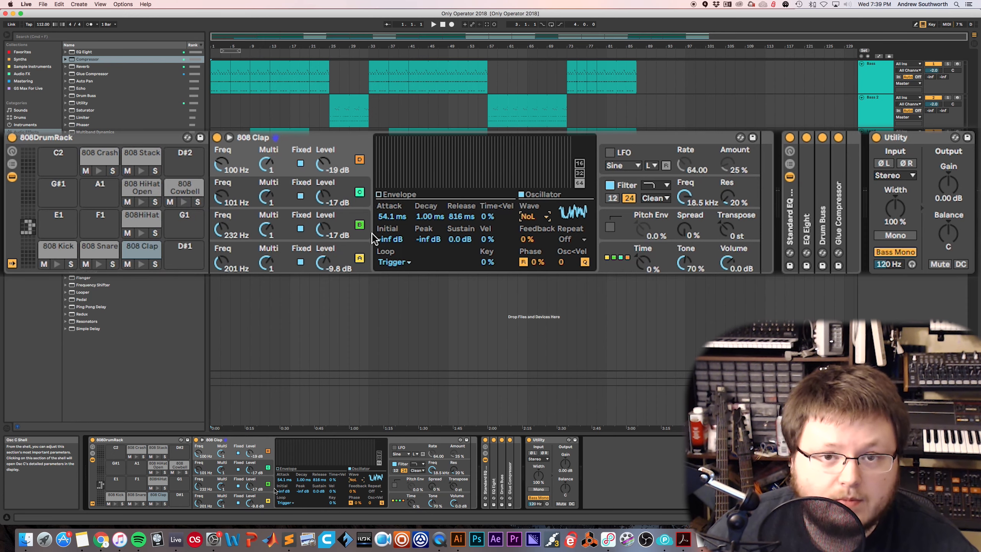
pyautogui.click(266, 248)
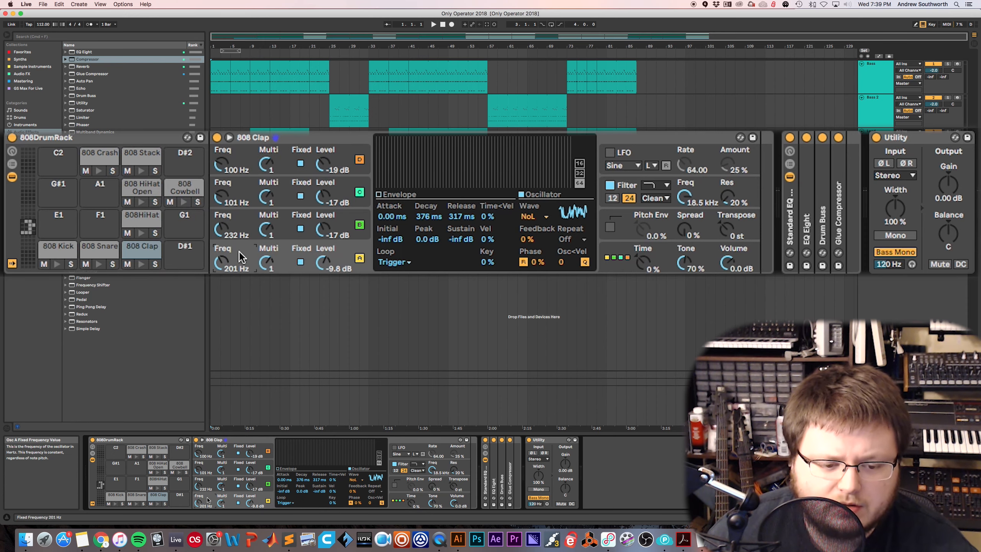
pyautogui.click(256, 231)
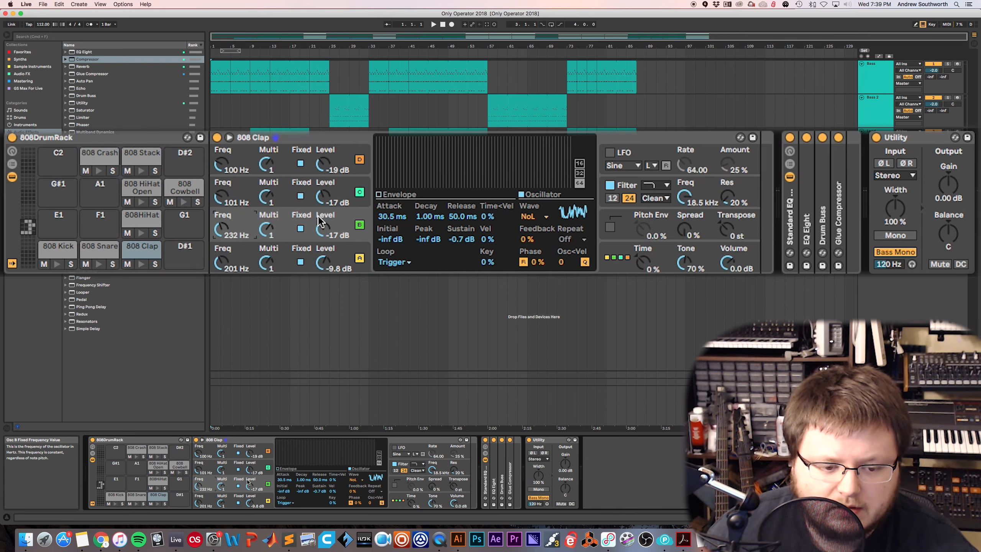
pyautogui.click(241, 194)
pyautogui.click(249, 169)
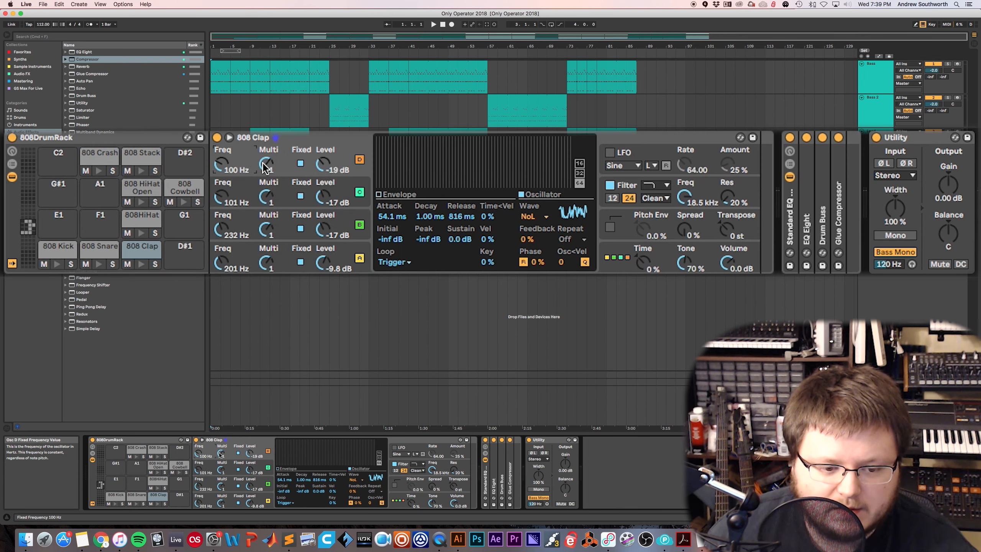
# Step: Show the envelope display for the 808 Clap and inspect the volume envelopes of its oscillators
pyautogui.click(379, 194)
pyautogui.click(252, 205)
pyautogui.click(250, 219)
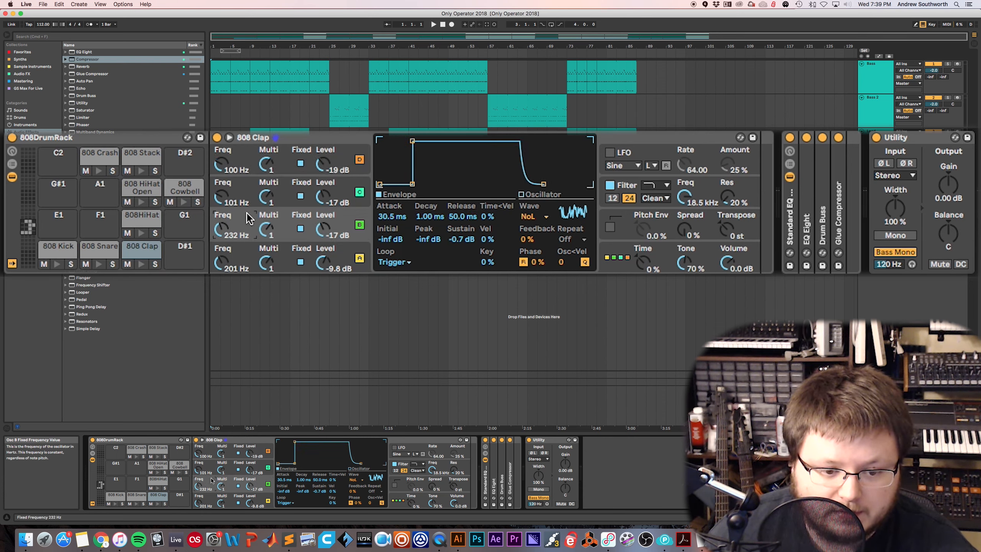
pyautogui.click(245, 248)
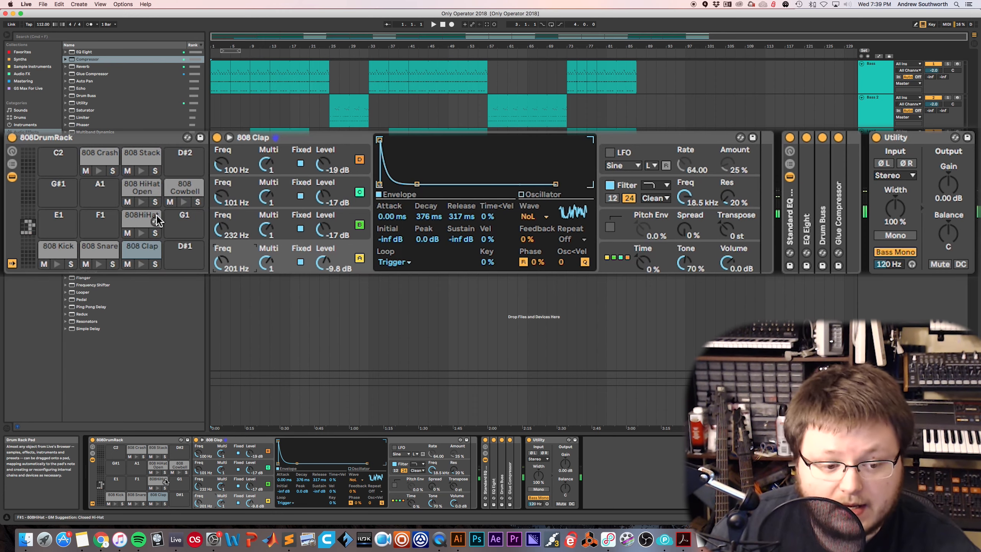
# Step: Open the 808HiHat pad and examine oscillator A's waveform choices and volume envelope
pyautogui.click(140, 216)
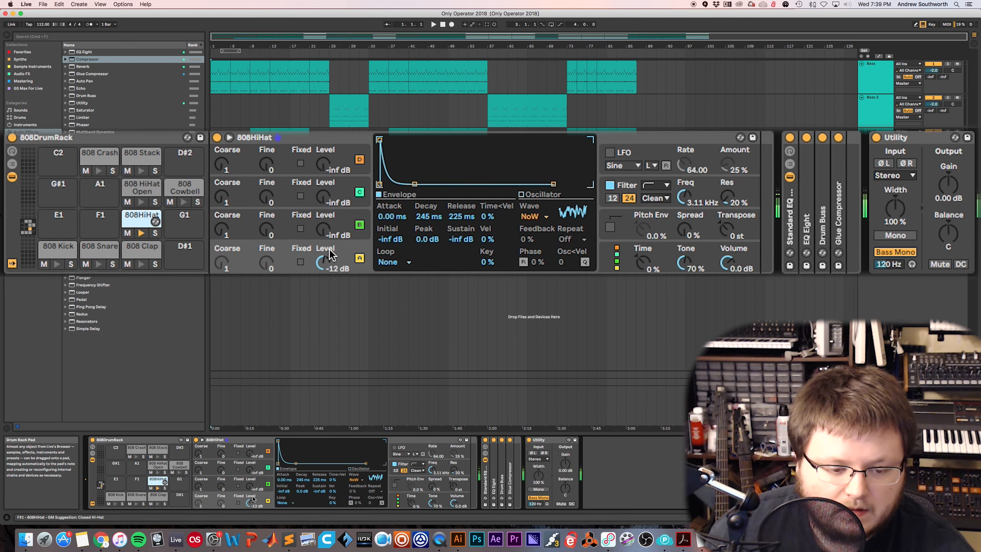
pyautogui.click(550, 220)
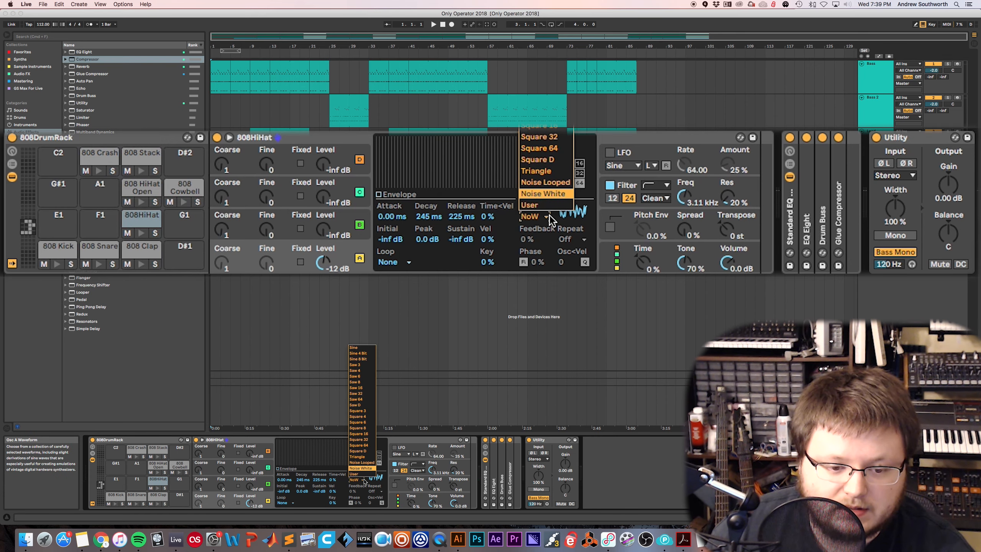
pyautogui.click(550, 216)
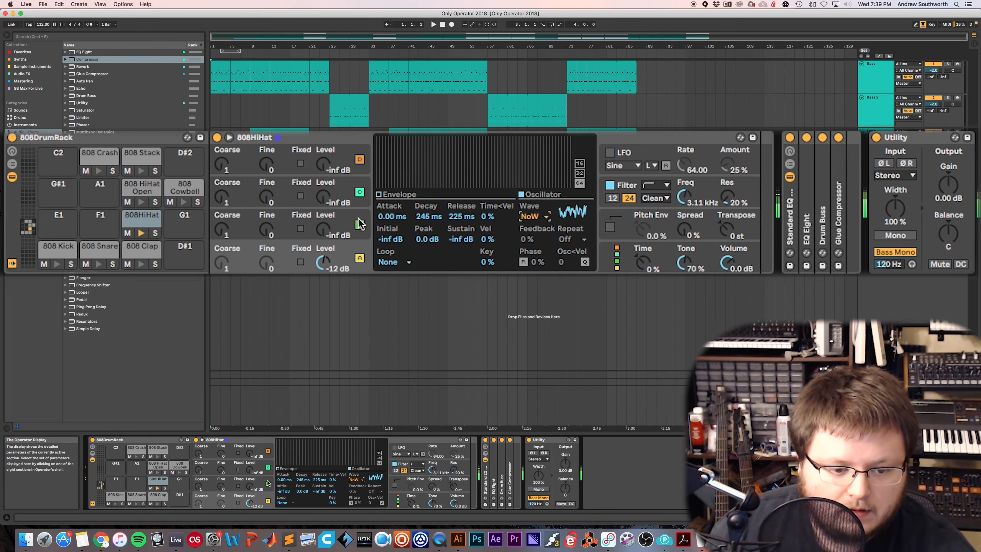
pyautogui.click(395, 209)
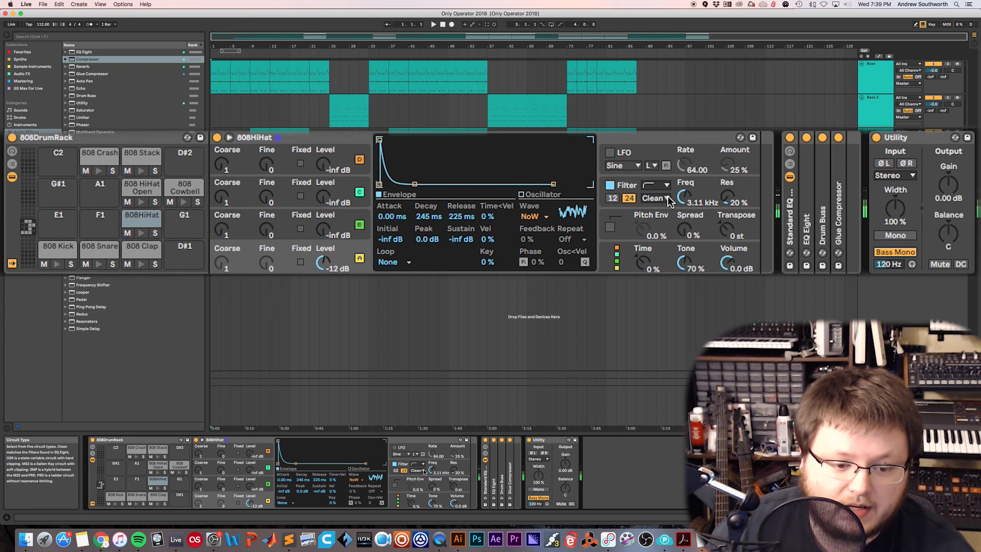
# Step: Audition the 808 HiHat Open and 808 Crash sounds, and view the crash's volume envelope
pyautogui.press('u')
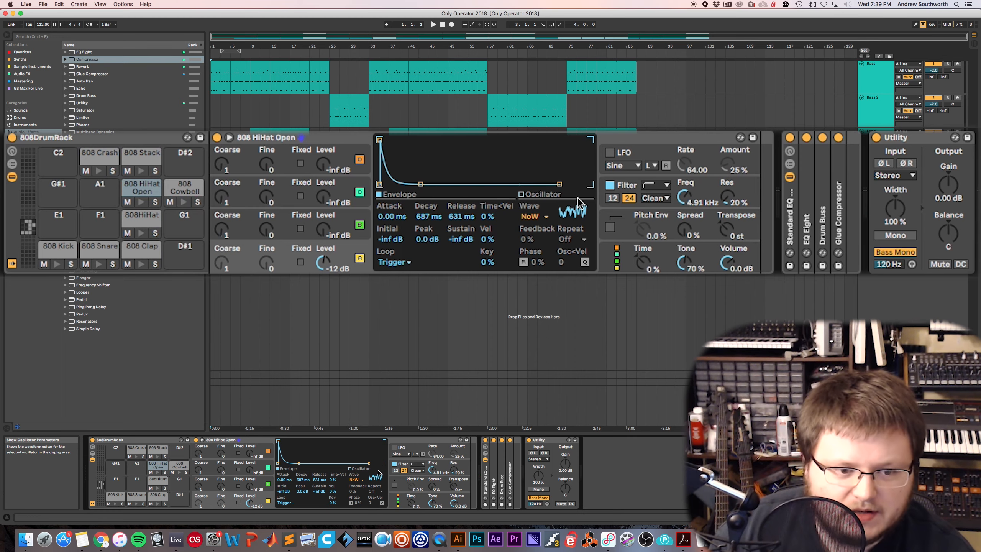
pyautogui.press('o')
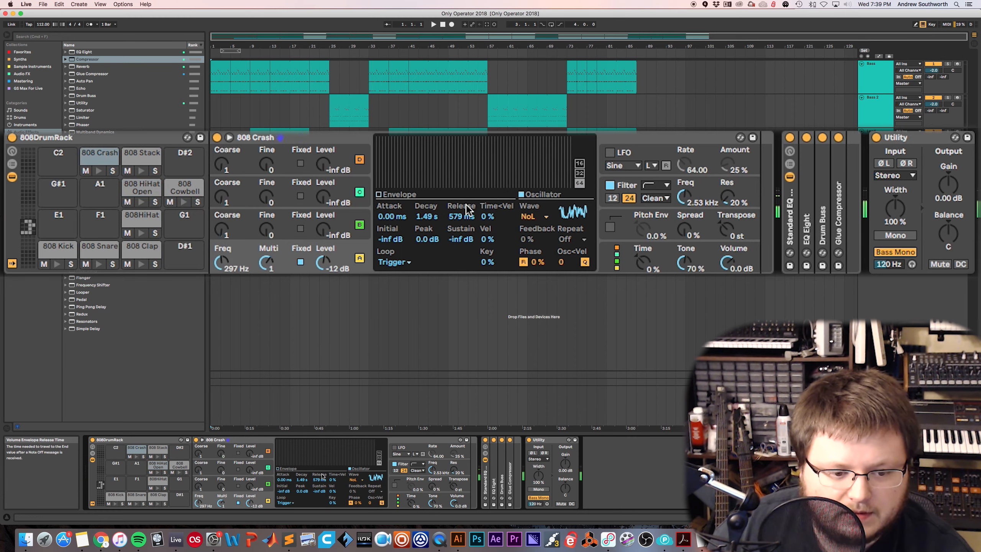
pyautogui.click(381, 195)
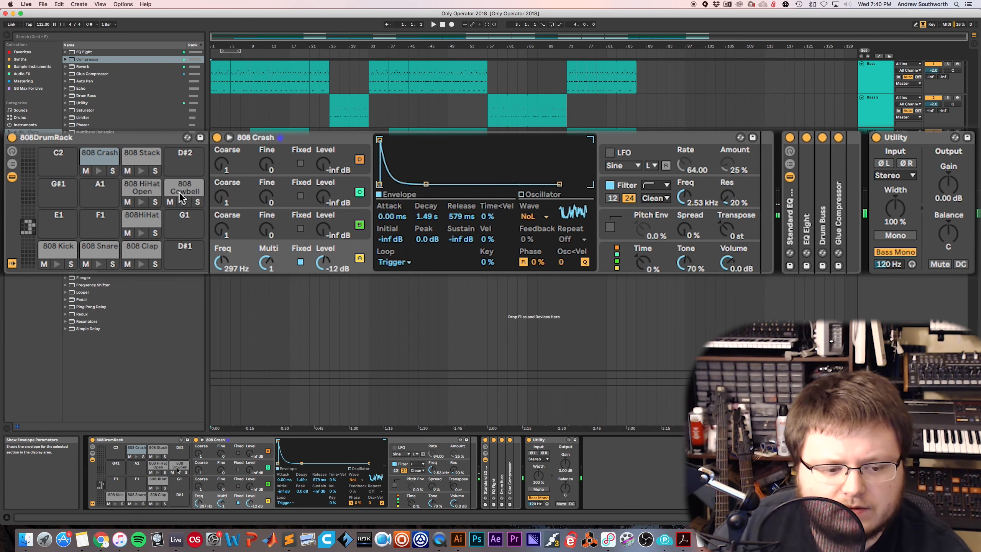
# Step: Inspect the 808 Stack pad, and unfold the instrument on the 808 Cowbell pad
pyautogui.click(141, 158)
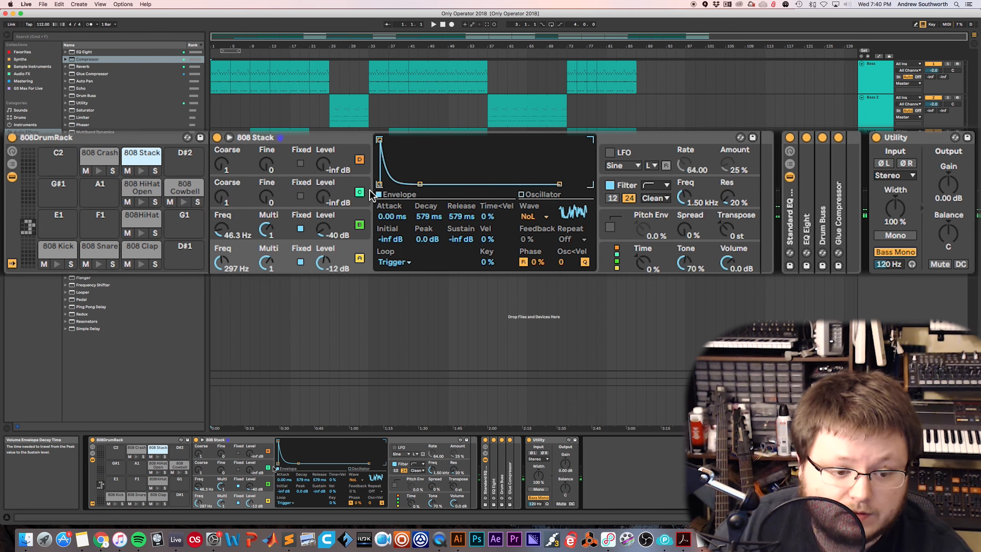
pyautogui.click(182, 190)
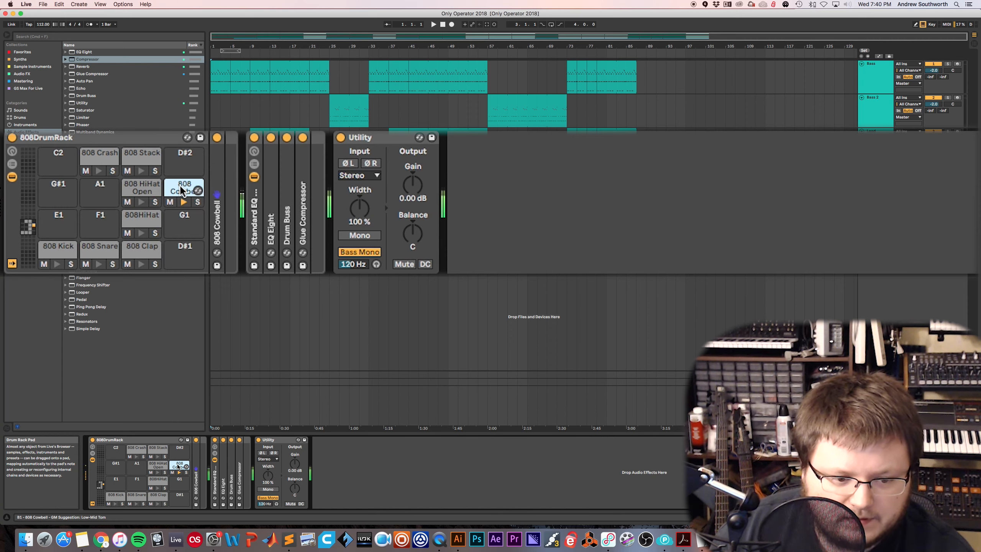
pyautogui.click(218, 208)
pyautogui.doubleClick(216, 205)
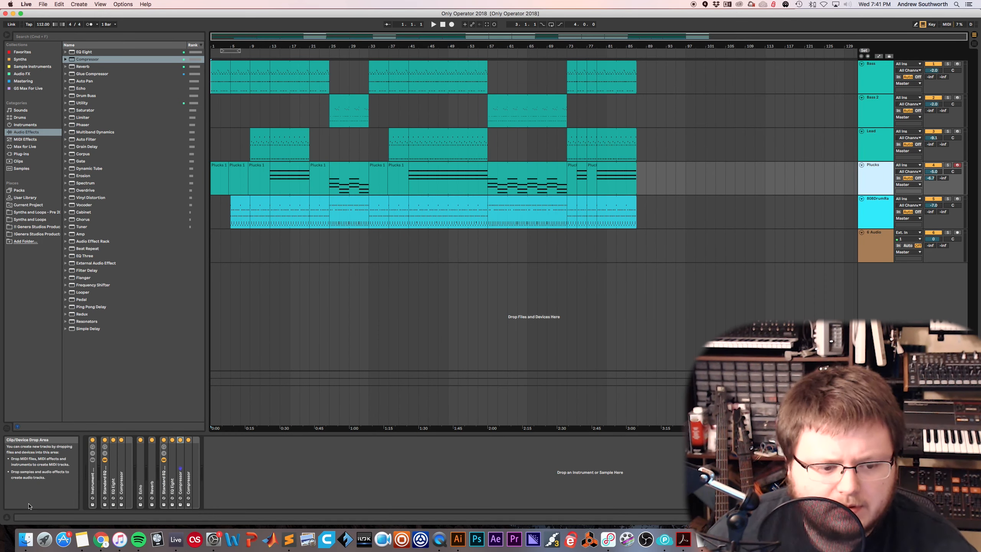
# Step: Unfold the Plucks track's Instrument Rack along with the Operator and LFO devices inside it
pyautogui.doubleClick(94, 484)
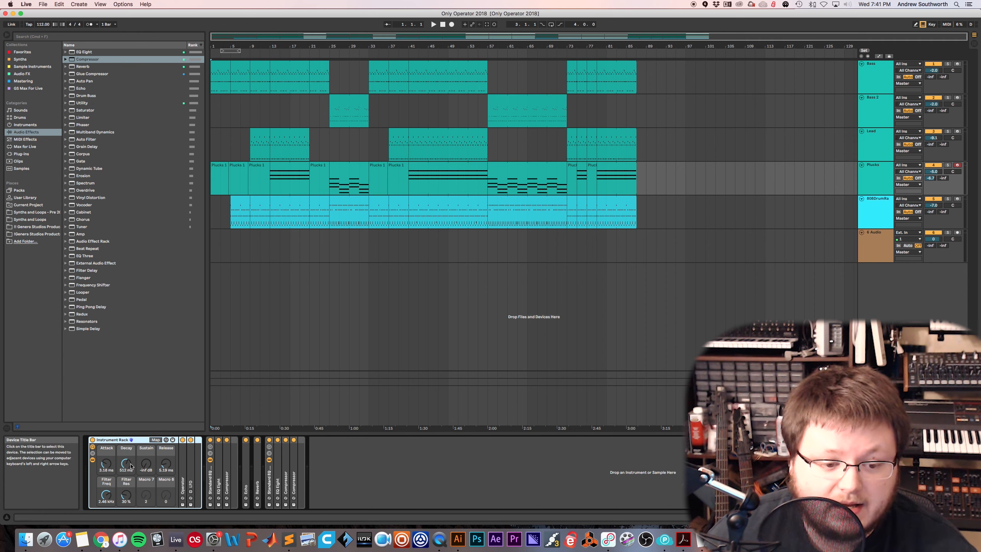
pyautogui.doubleClick(182, 477)
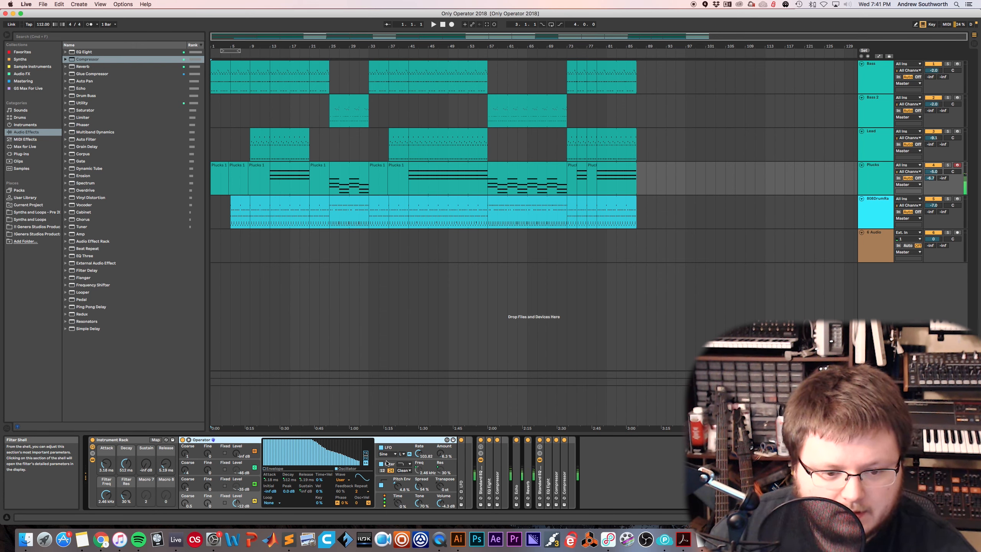
pyautogui.click(461, 470)
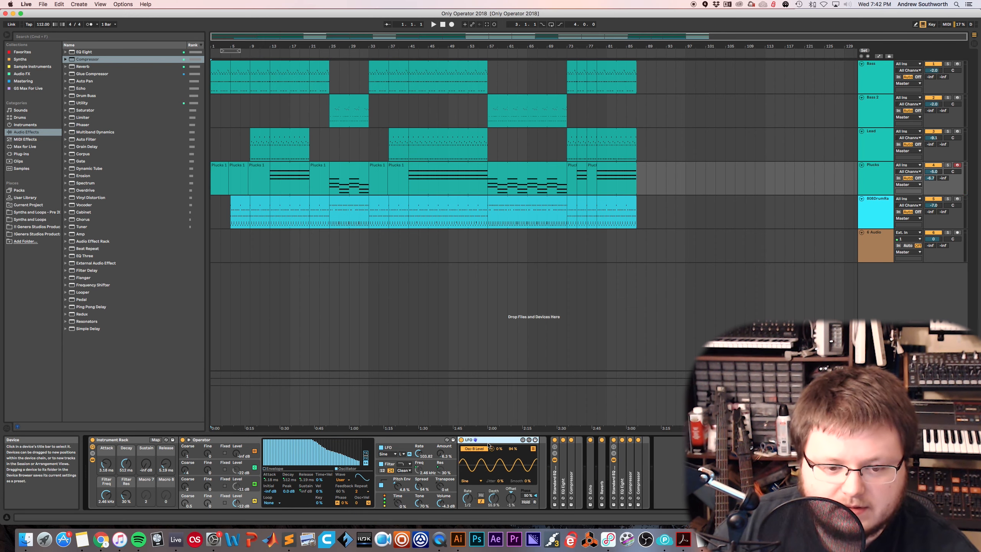
# Step: Inspect the waveforms and volume envelopes of the Plucks Operator's oscillators, and fold the LFO and Operator devices
pyautogui.click(239, 475)
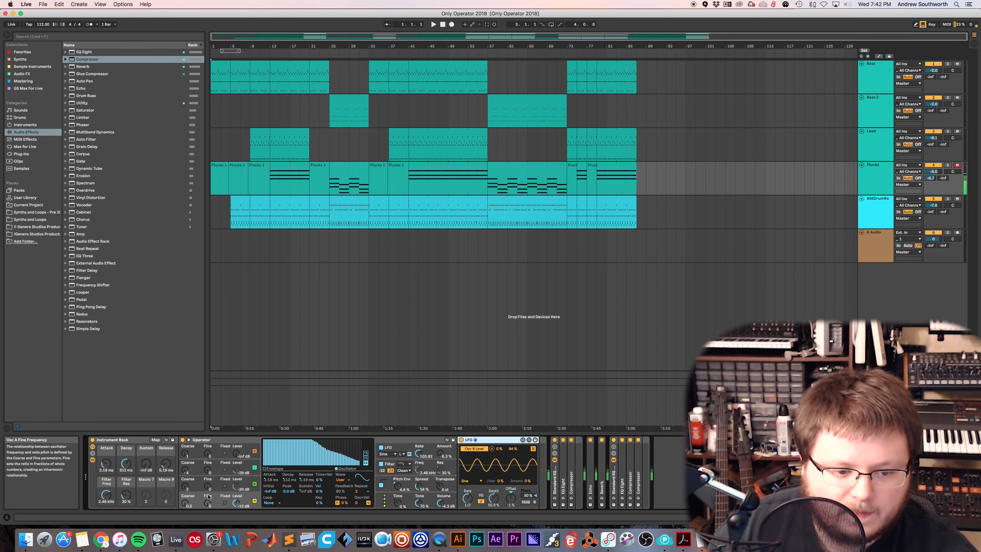
pyautogui.click(194, 487)
pyautogui.click(195, 470)
pyautogui.click(197, 454)
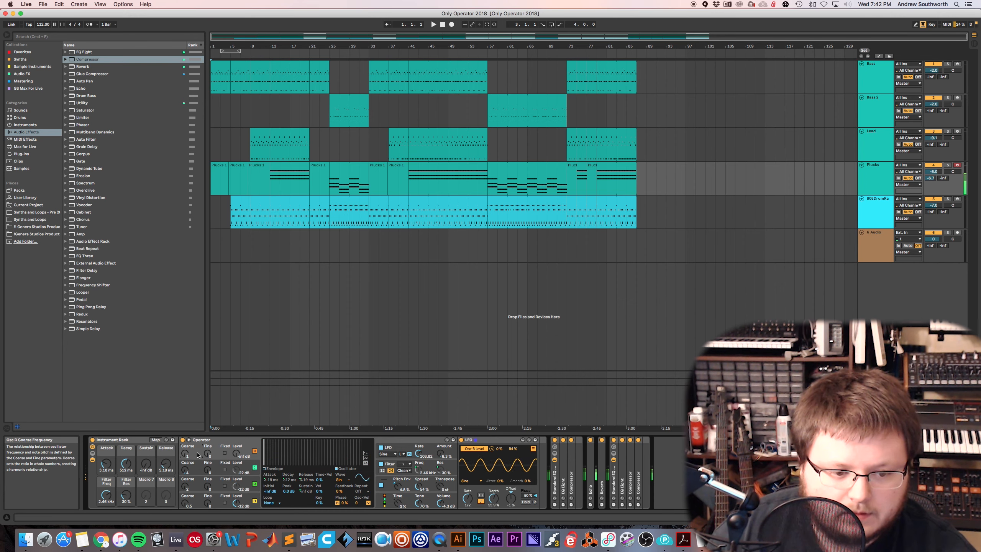
pyautogui.click(194, 466)
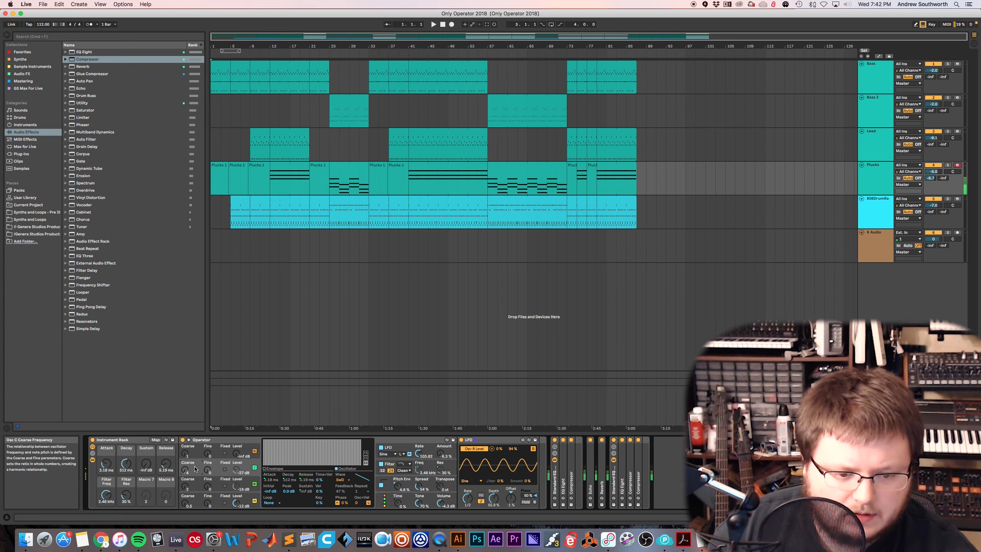
pyautogui.click(264, 468)
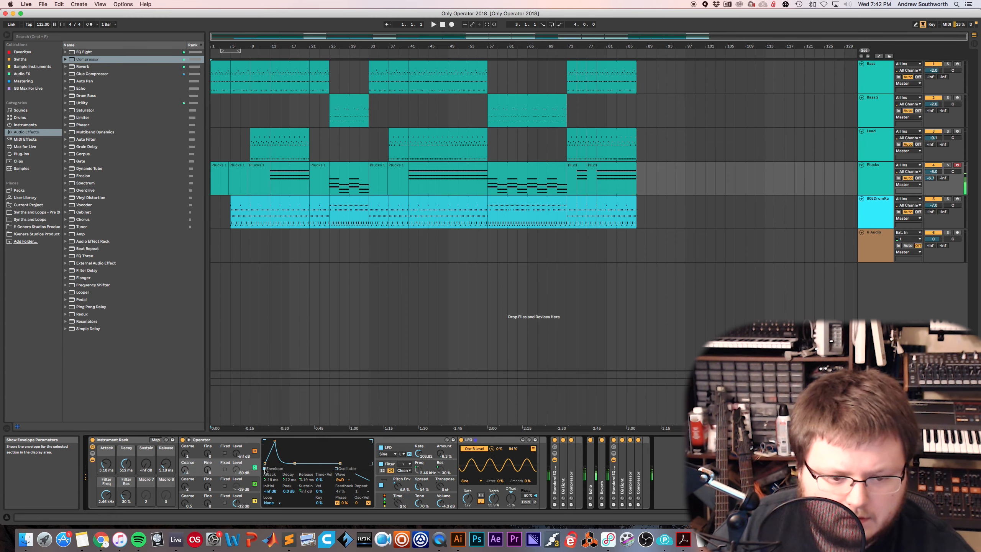
pyautogui.click(198, 500)
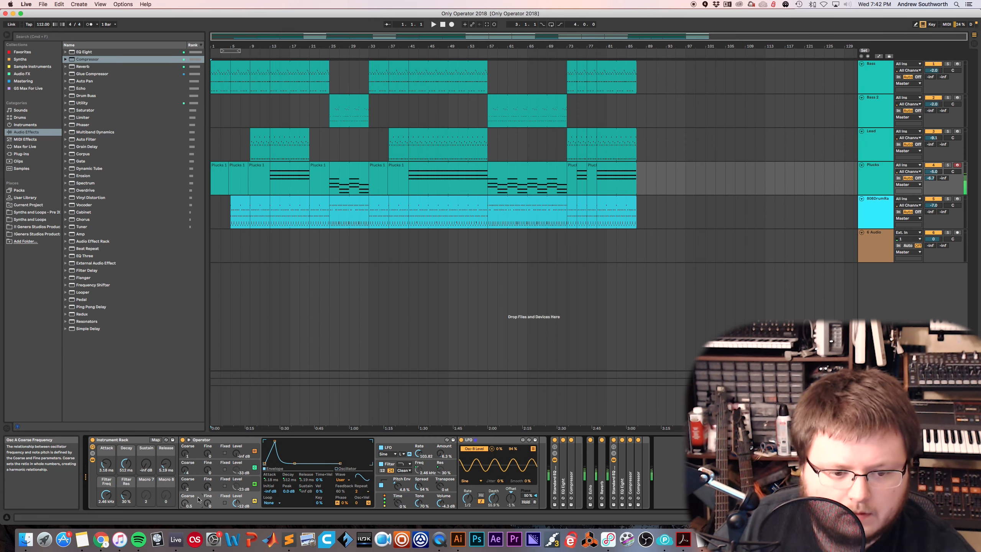
pyautogui.doubleClick(487, 441)
pyautogui.doubleClick(395, 441)
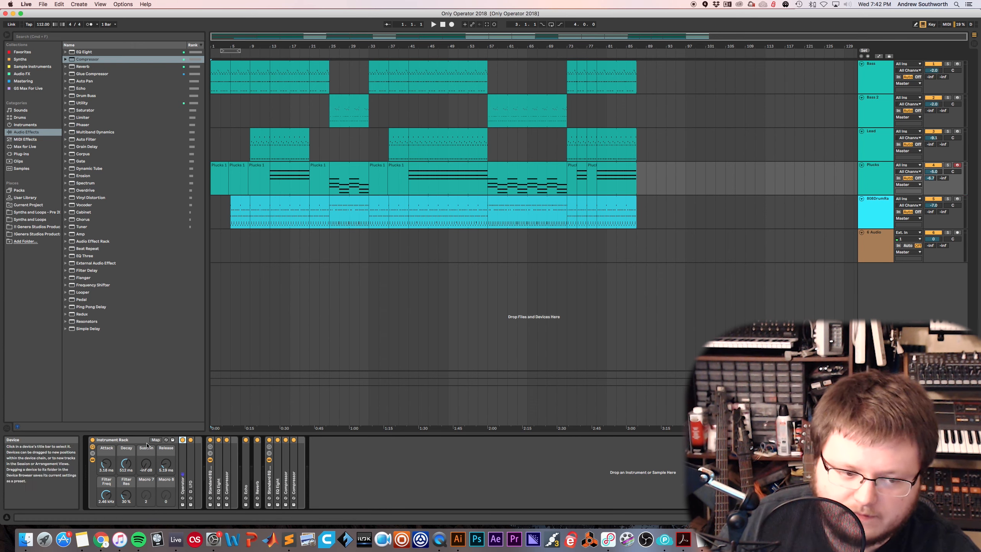
# Step: Inspect the EQ Eight curve and Compressor settings in the first Standard EQ and Comp rack on the Plucks track
pyautogui.click(210, 483)
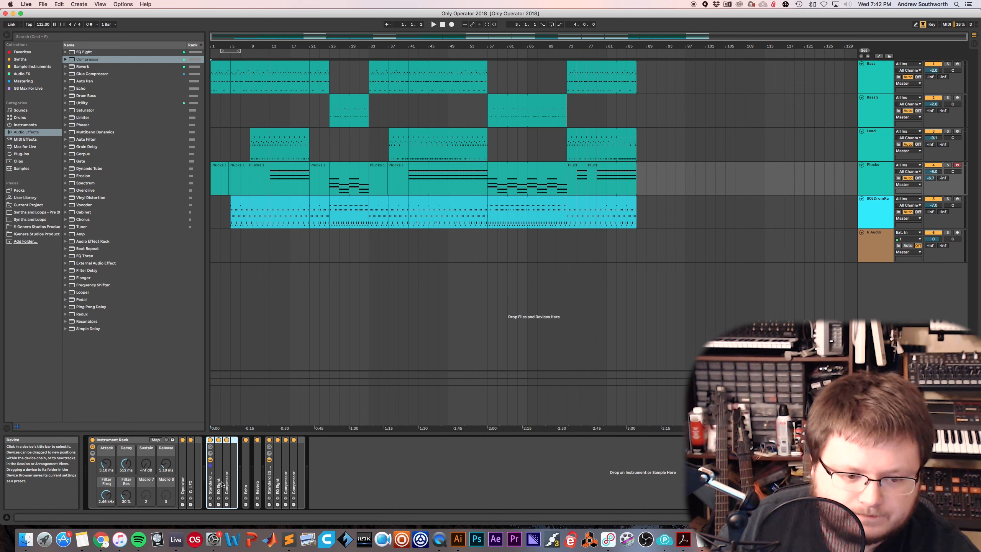
pyautogui.doubleClick(219, 483)
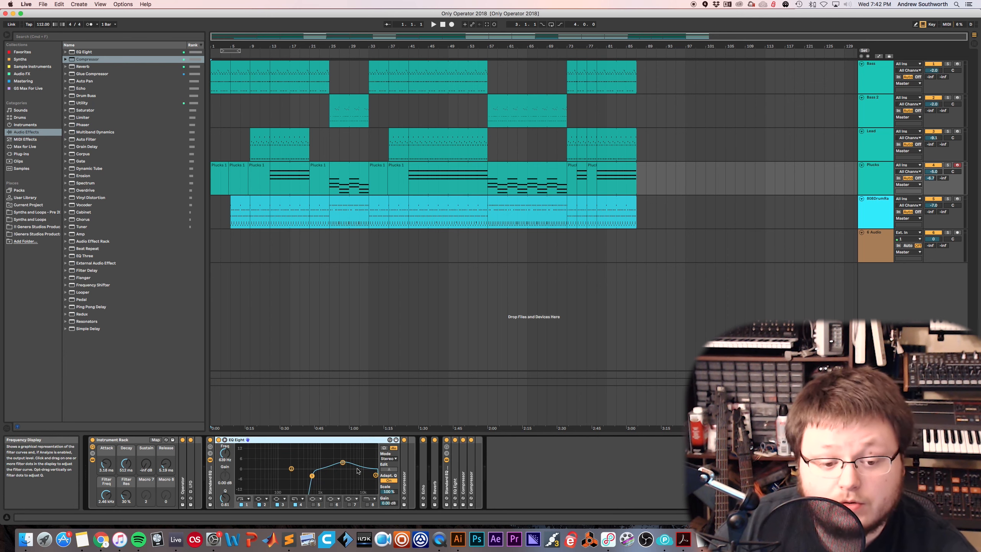
pyautogui.doubleClick(345, 440)
pyautogui.doubleClick(229, 466)
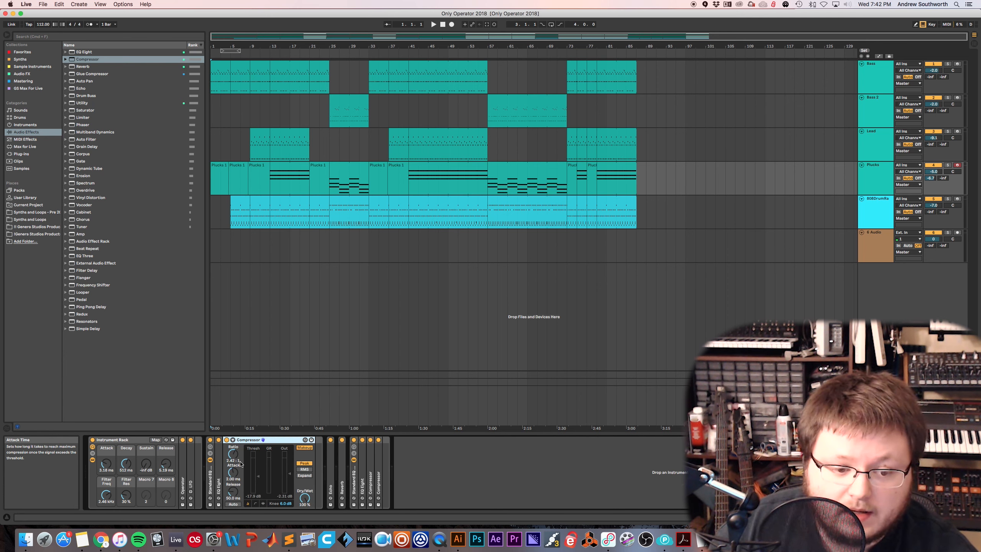
pyautogui.doubleClick(249, 440)
# Step: Examine the Echo and Reverb devices on the Plucks track, folding each one after viewing it
pyautogui.doubleClick(247, 461)
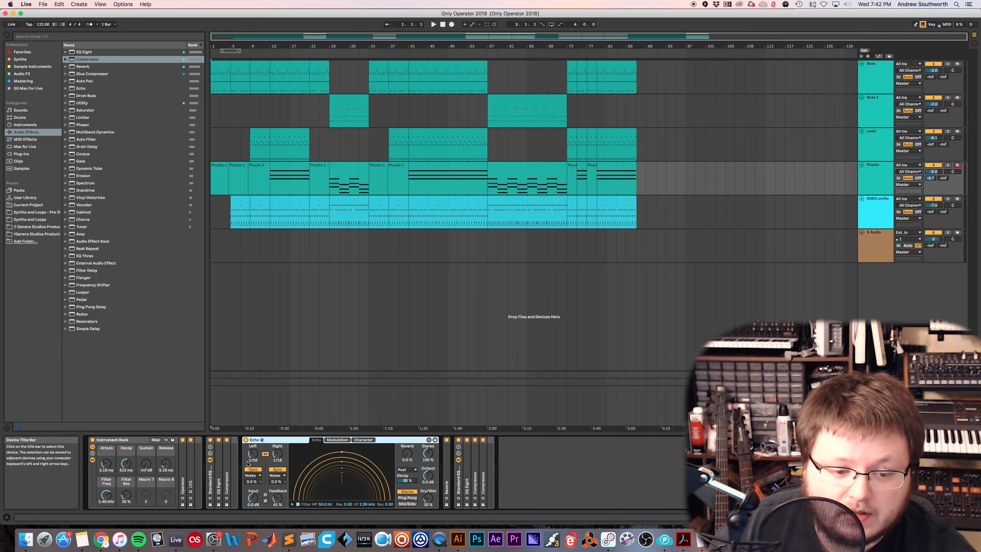
pyautogui.doubleClick(285, 441)
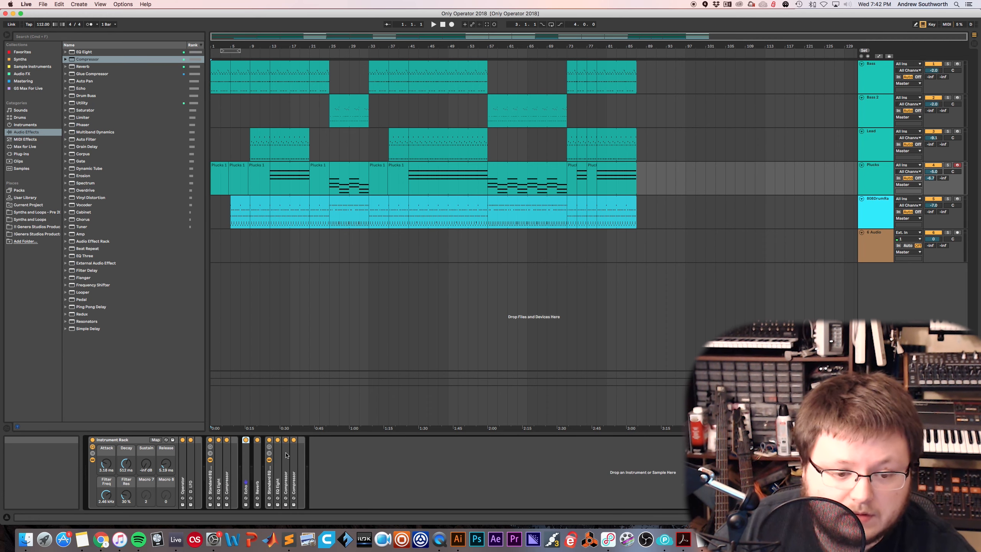
pyautogui.doubleClick(257, 463)
pyautogui.doubleClick(390, 441)
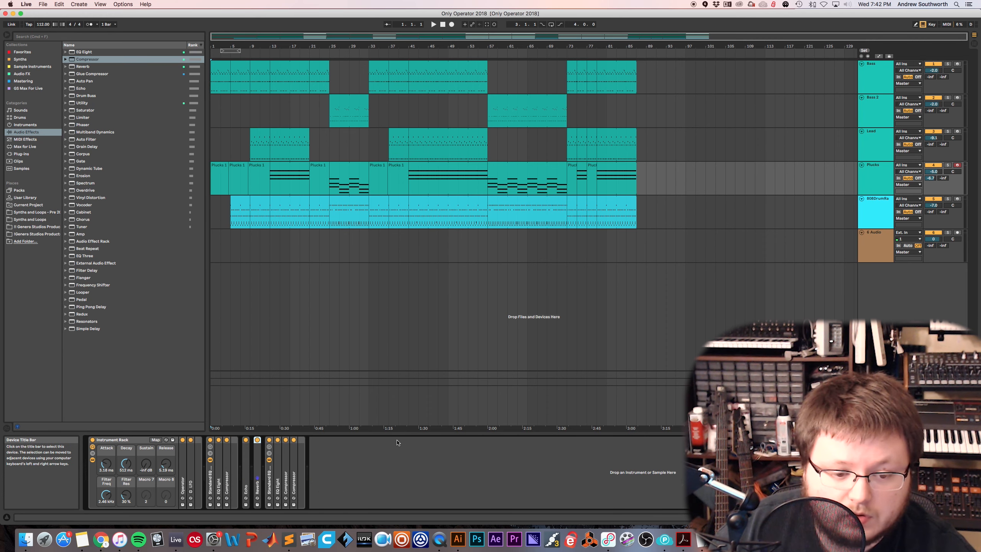
# Step: Inspect the EQ Eight and both sidechained Compressors in the last effect rack on the Plucks track, folding each device again
pyautogui.click(277, 479)
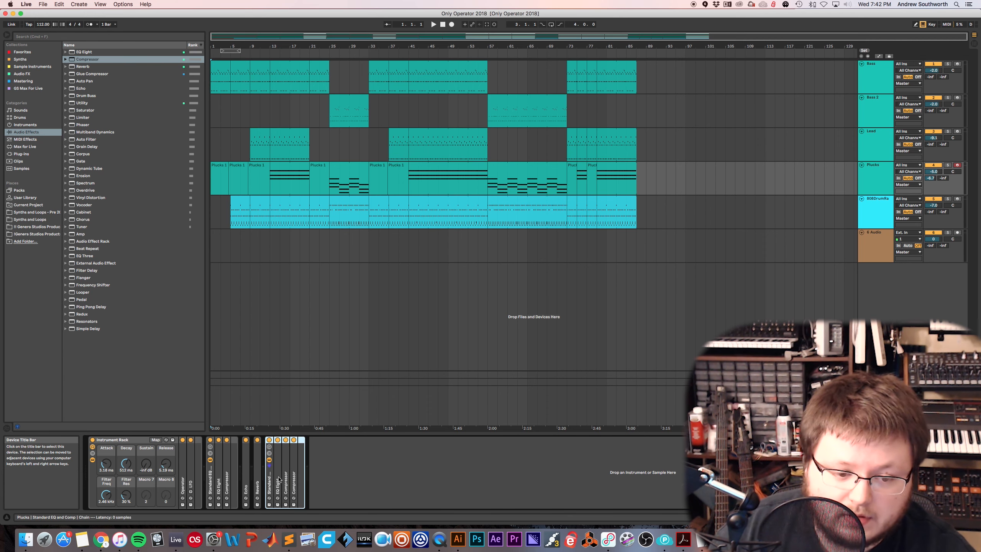
pyautogui.doubleClick(277, 479)
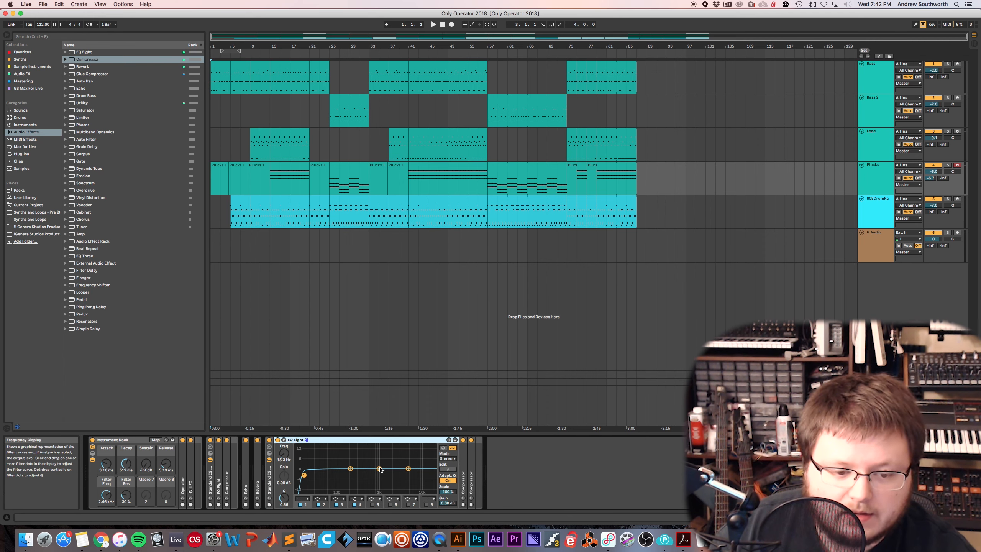
pyautogui.doubleClick(463, 476)
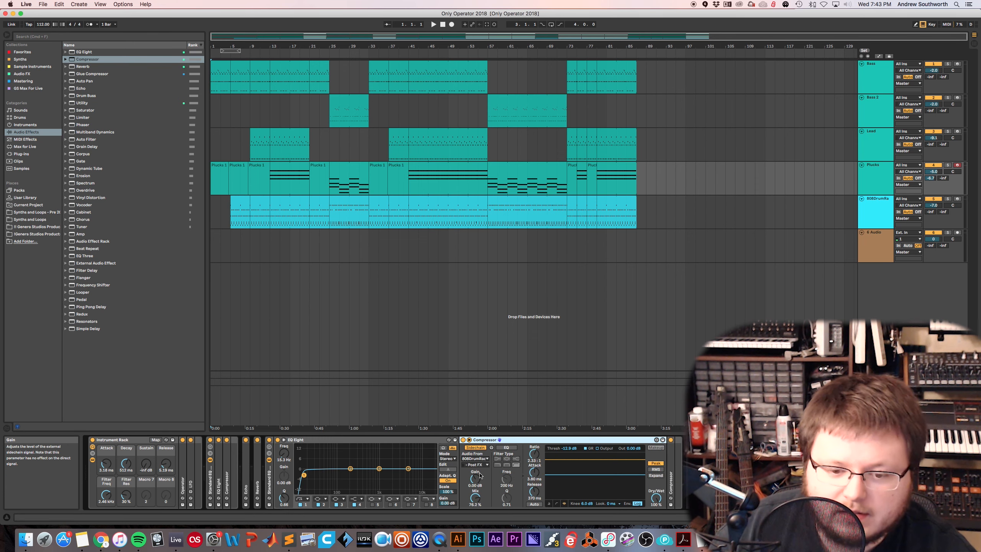
pyautogui.doubleClick(566, 440)
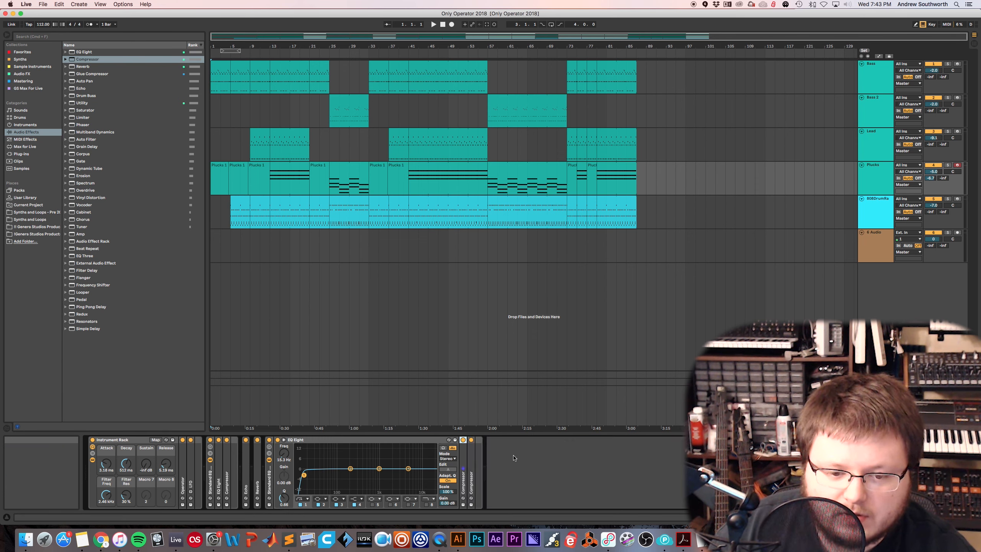
pyautogui.doubleClick(473, 466)
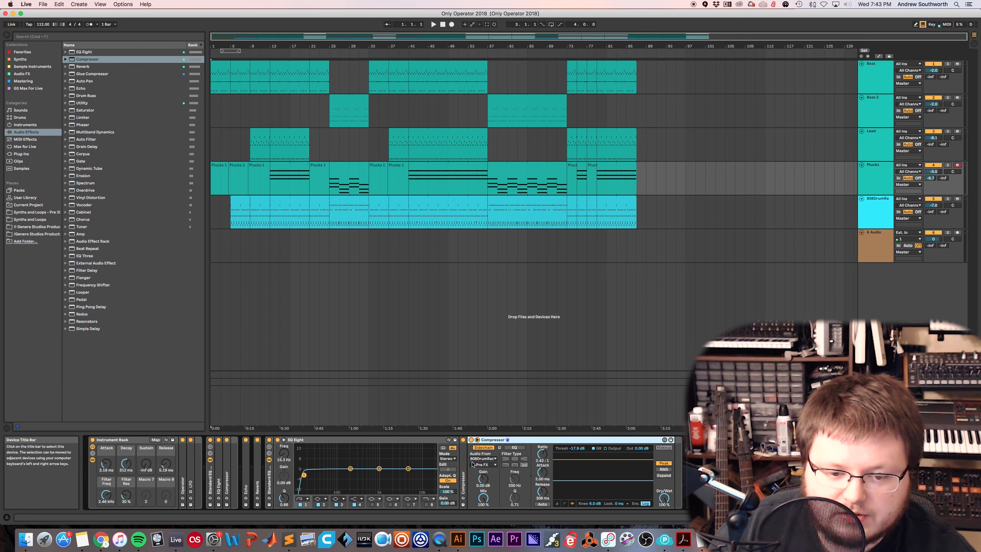
pyautogui.doubleClick(536, 440)
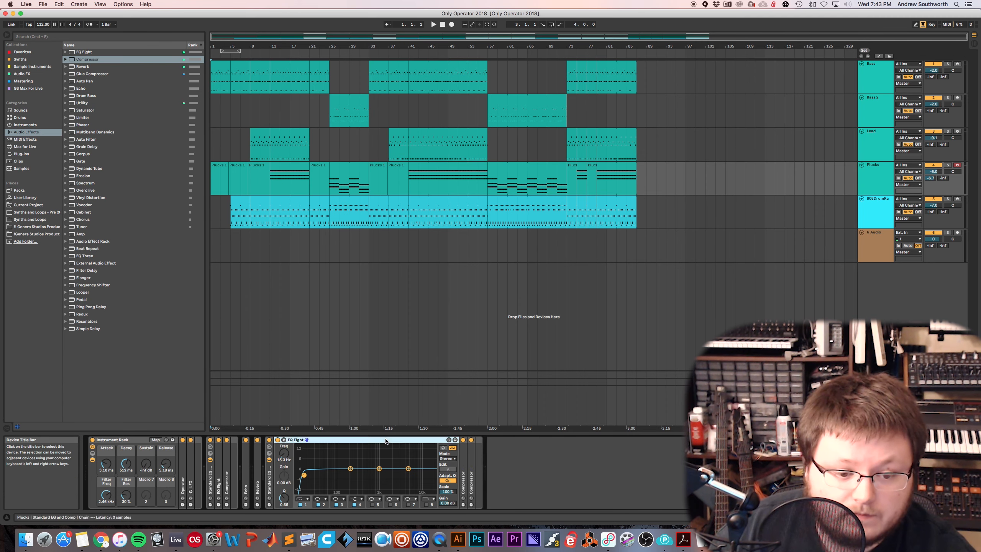
pyautogui.doubleClick(316, 440)
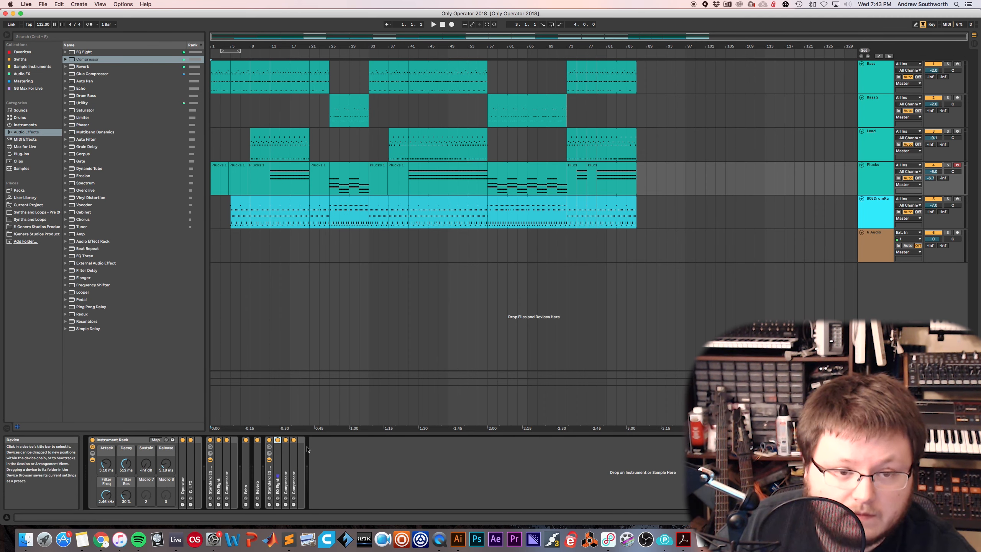
# Step: On the Lead track, inspect the first effect rack's EQ Eight and Compressor, and unfold the Operator
pyautogui.click(878, 148)
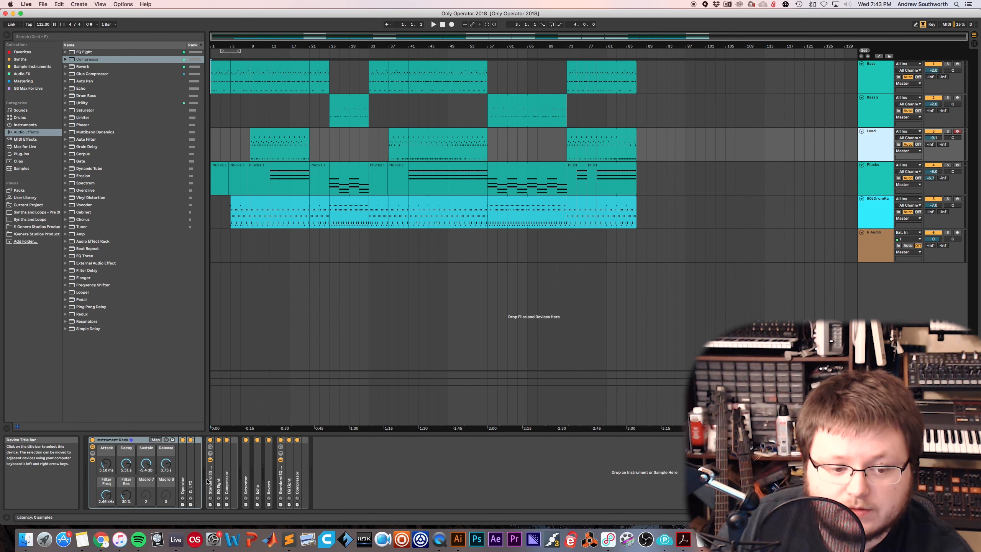
pyautogui.doubleClick(219, 483)
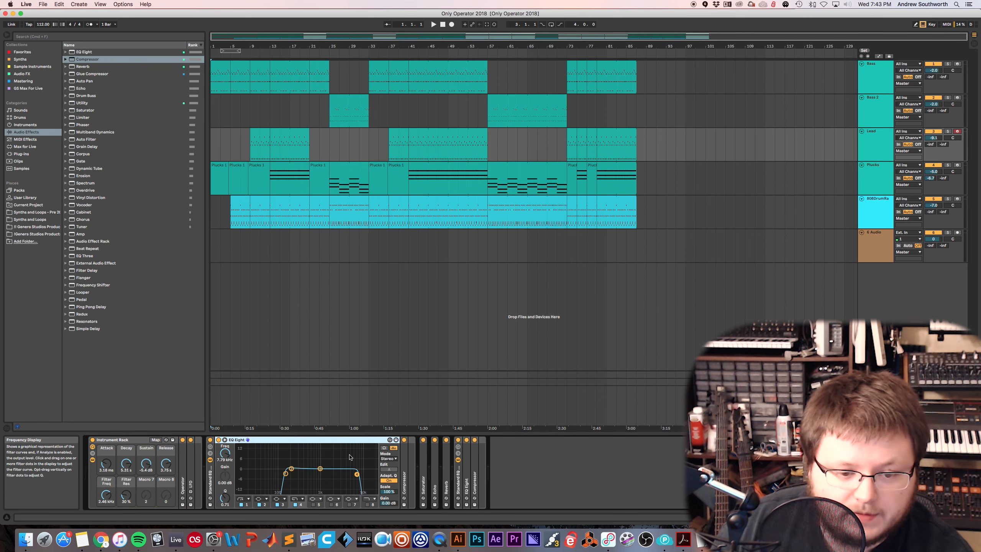
pyautogui.doubleClick(354, 440)
pyautogui.doubleClick(226, 477)
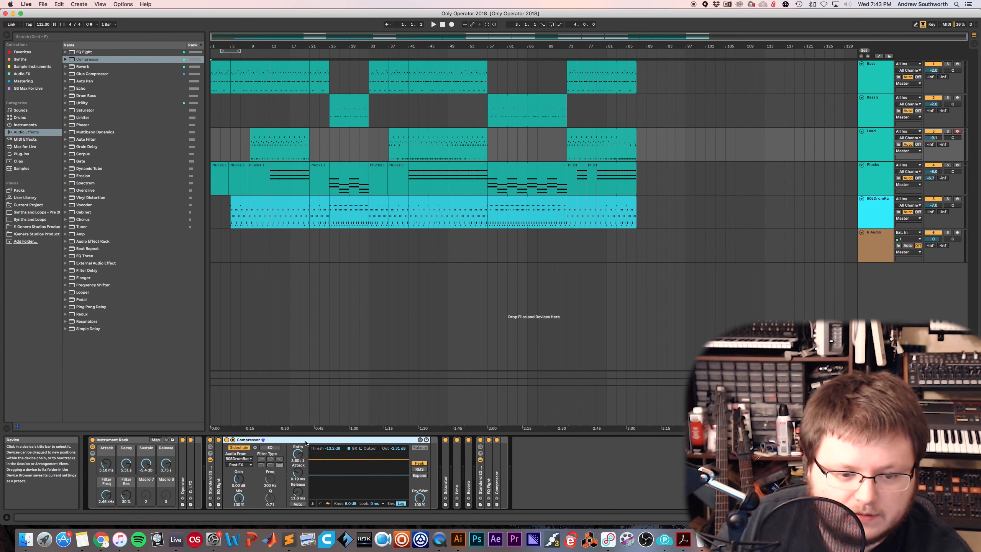
pyautogui.doubleClick(290, 440)
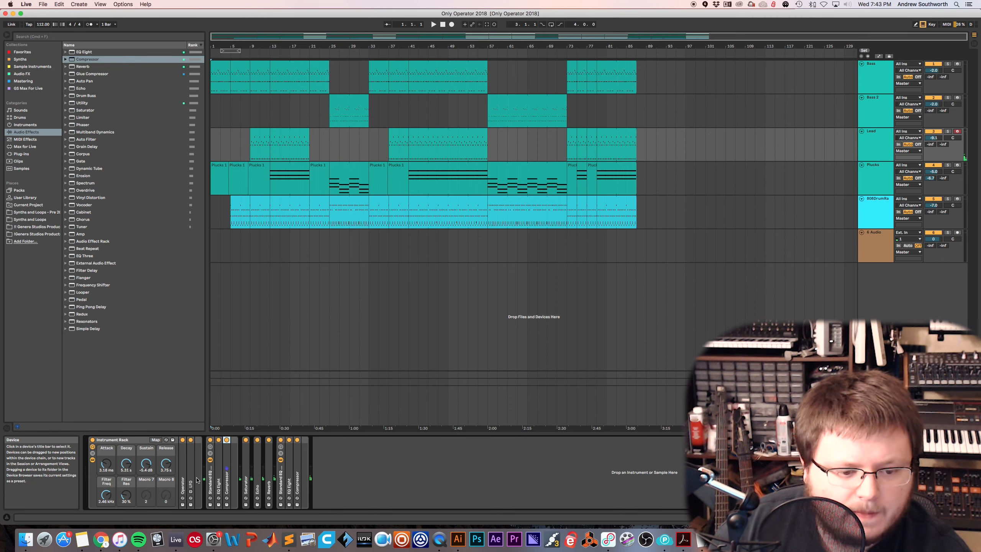
pyautogui.doubleClick(182, 477)
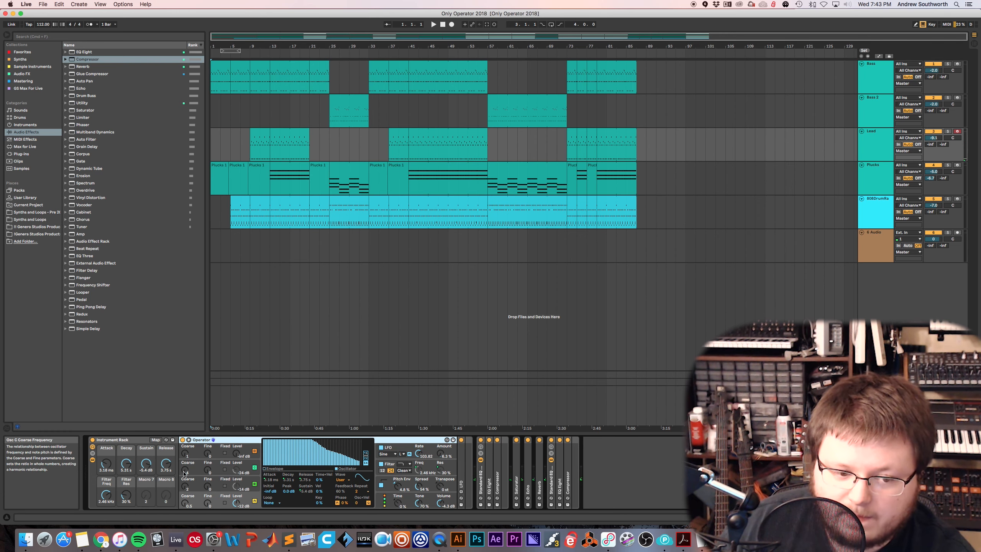
# Step: View the MIDI notes of the Plucks clip starting at bar 25, and return to the track's devices
pyautogui.click(867, 182)
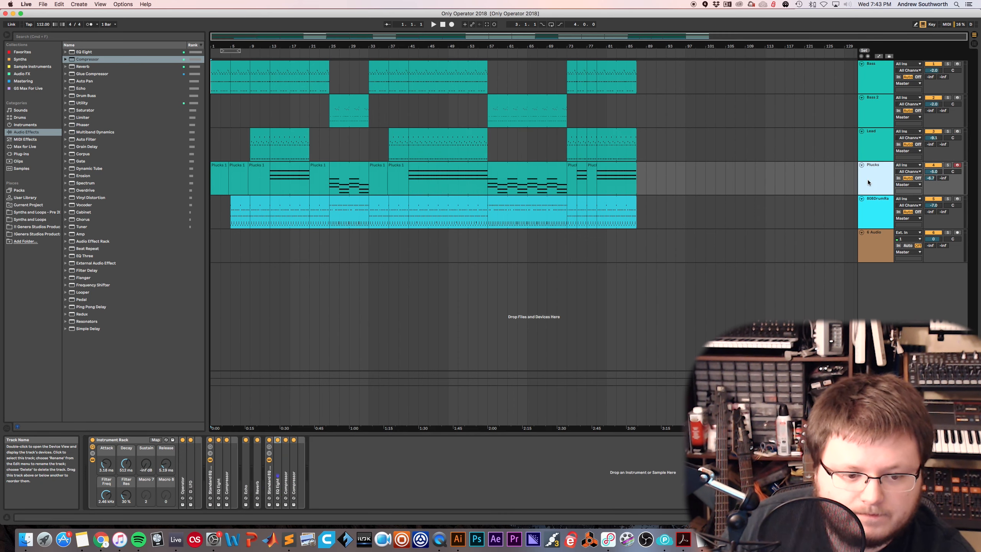
pyautogui.click(349, 186)
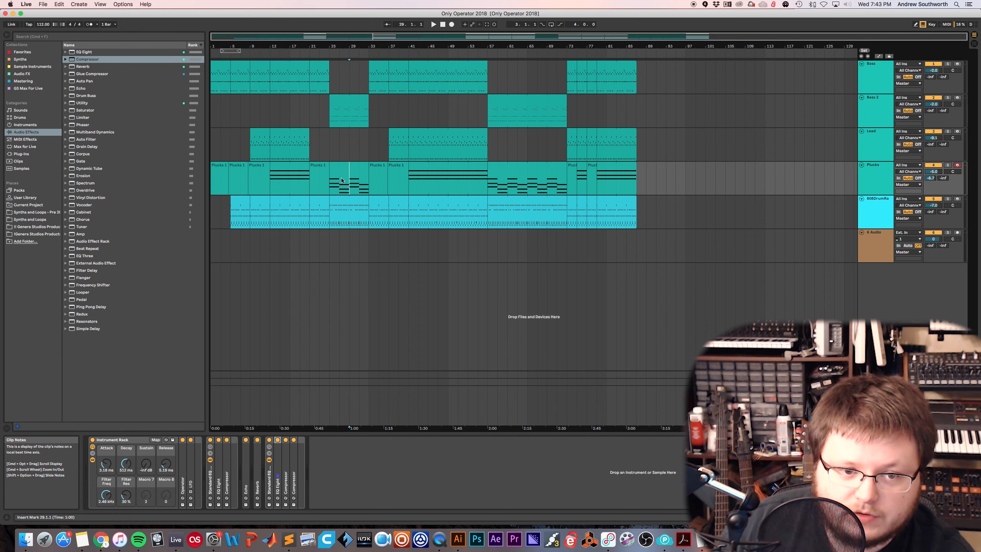
pyautogui.doubleClick(339, 184)
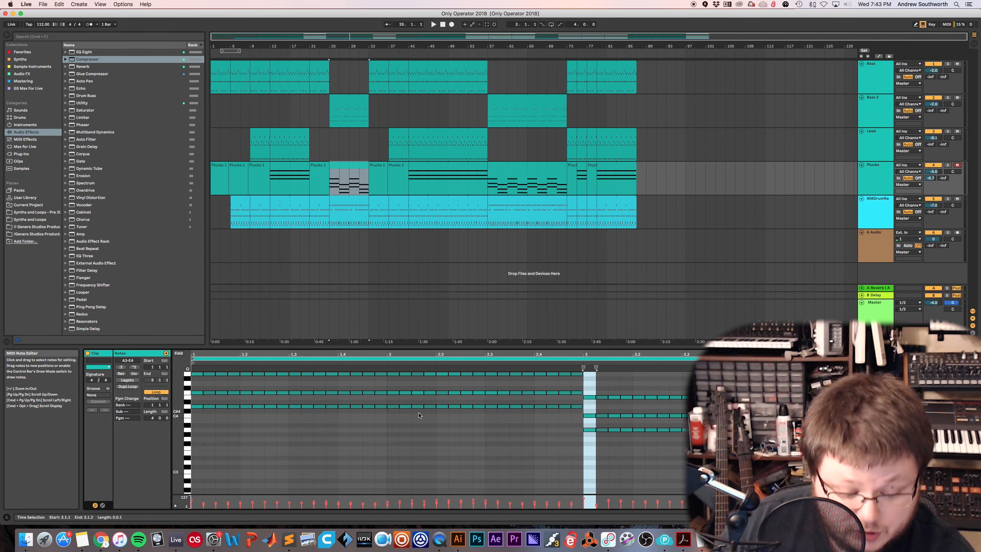
pyautogui.hotkey('shift', 'Tab')
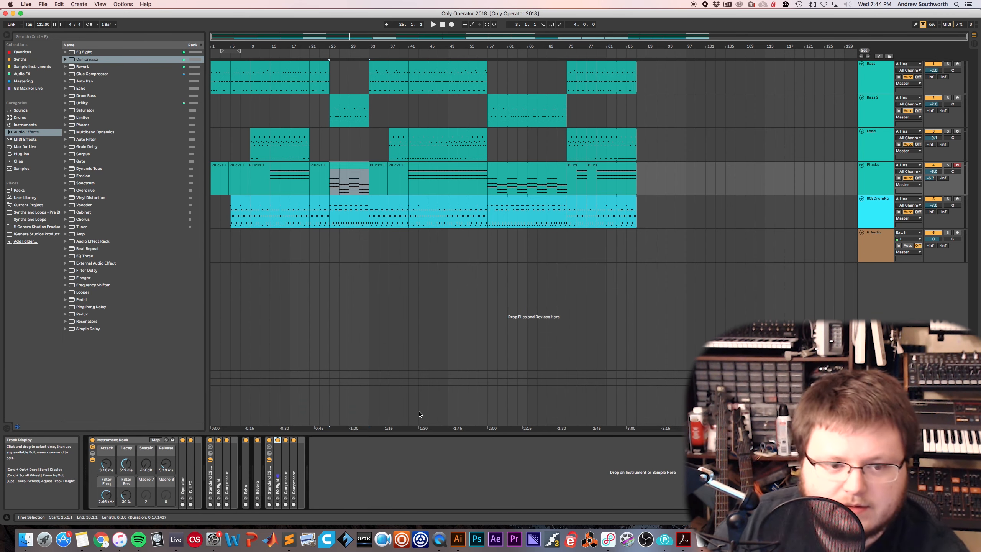
# Step: Unfold the Plucks Operator and compare it with the instruments on the Lead, Bass 2 and Bass tracks
pyautogui.doubleClick(182, 466)
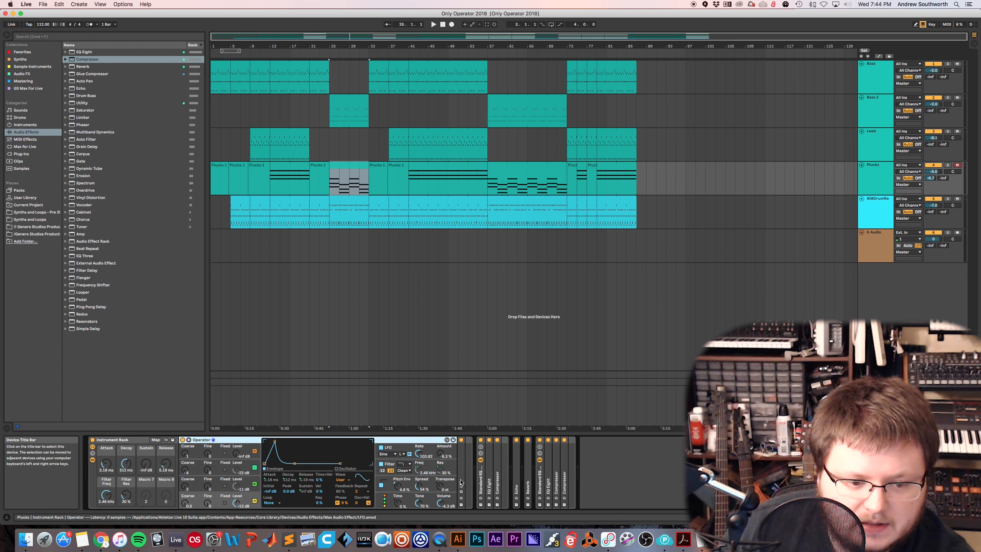
pyautogui.click(873, 145)
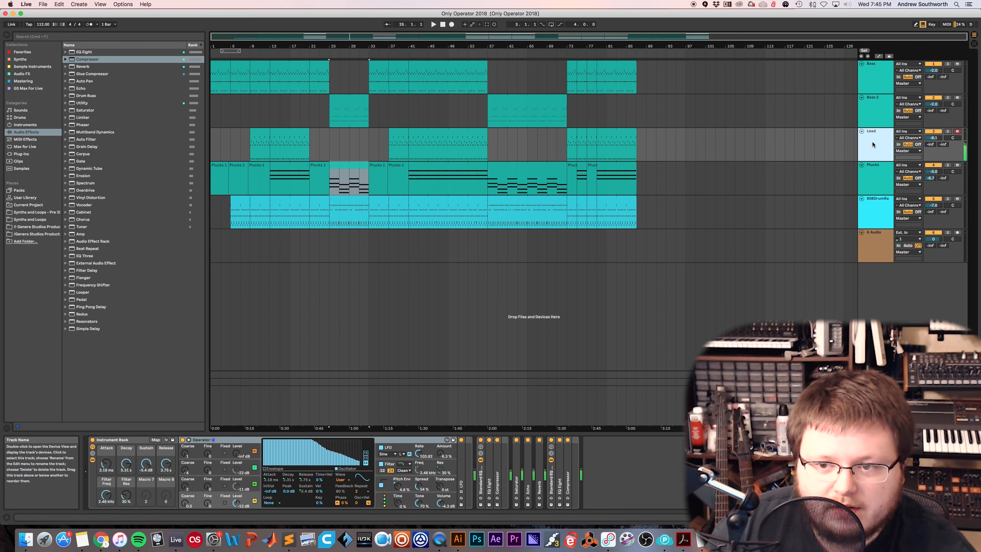
pyautogui.click(877, 117)
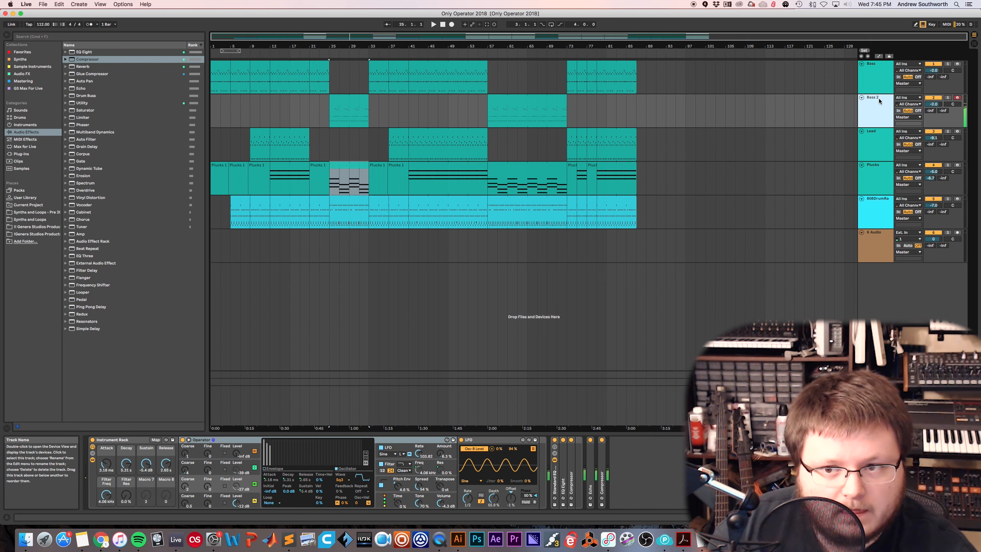
pyautogui.click(882, 83)
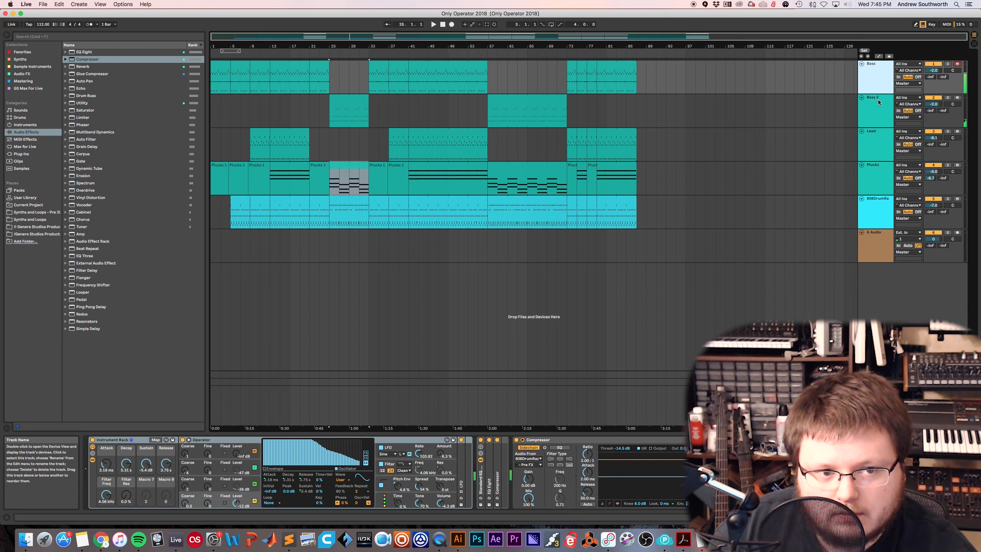
# Step: Play the song from bar 1, and solo the Bass 2 track to audition its clip from bar 25
pyautogui.click(212, 84)
pyautogui.press('space')
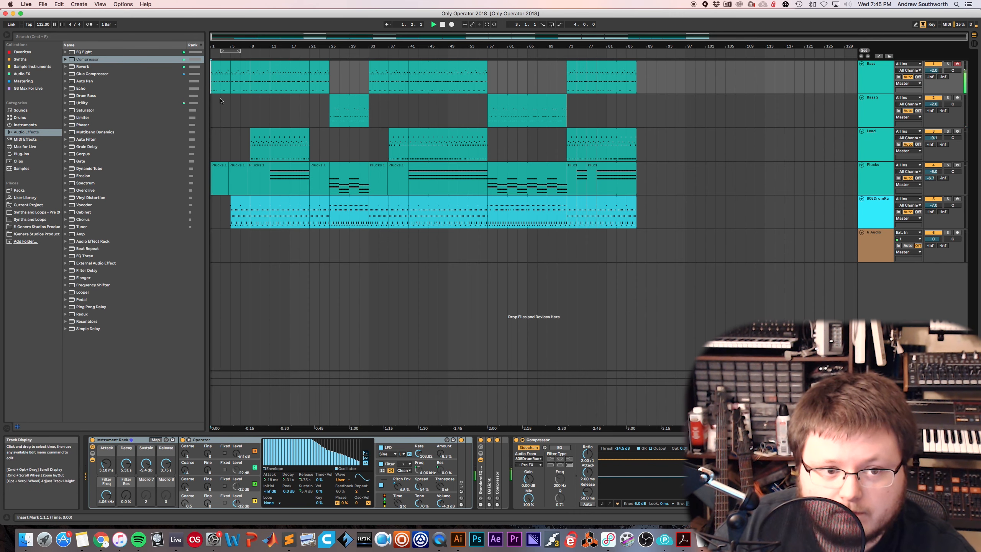
pyautogui.click(947, 98)
pyautogui.click(330, 116)
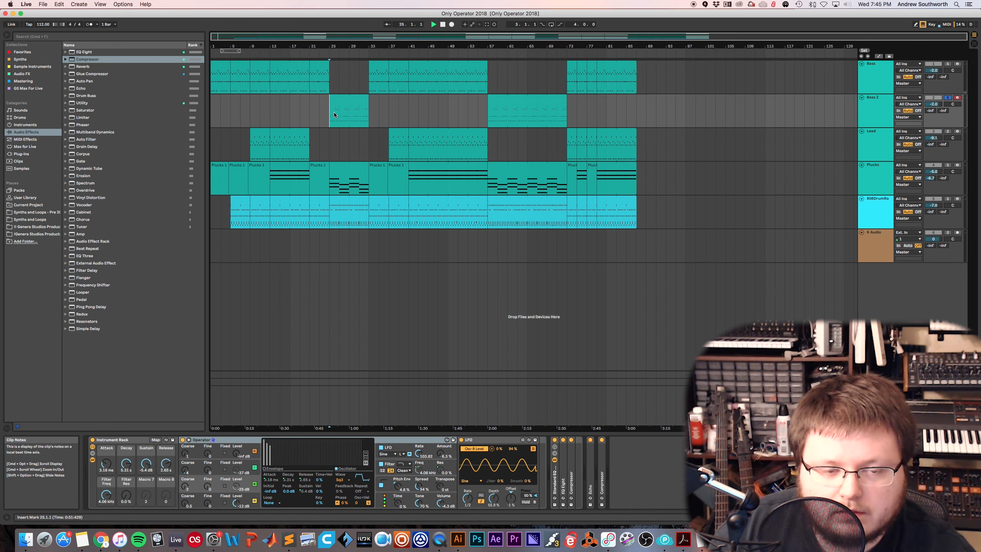
# Step: Move the solo from Bass 2 to the Lead track, audition the Lead clip from bar 41, and unsolo it
pyautogui.click(948, 98)
pyautogui.click(948, 132)
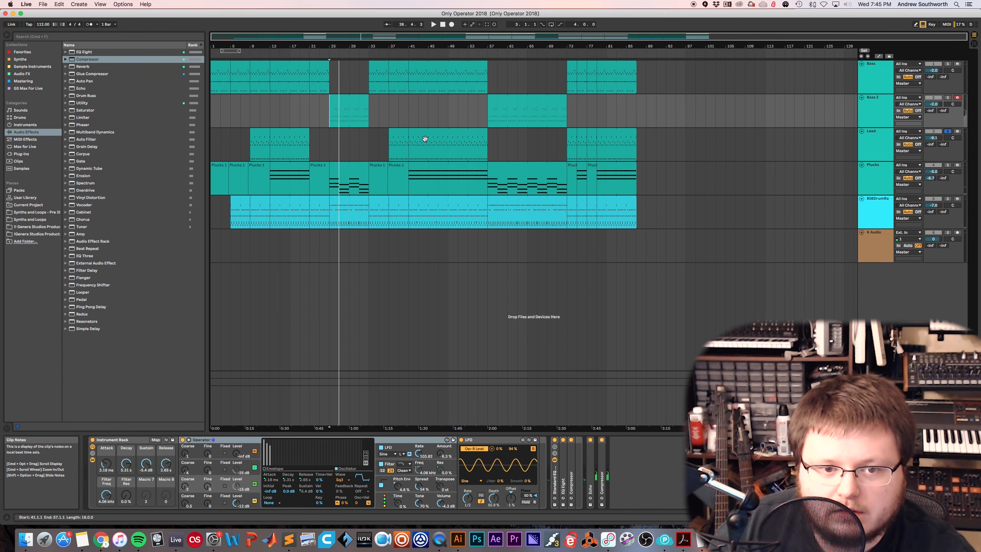
pyautogui.click(410, 148)
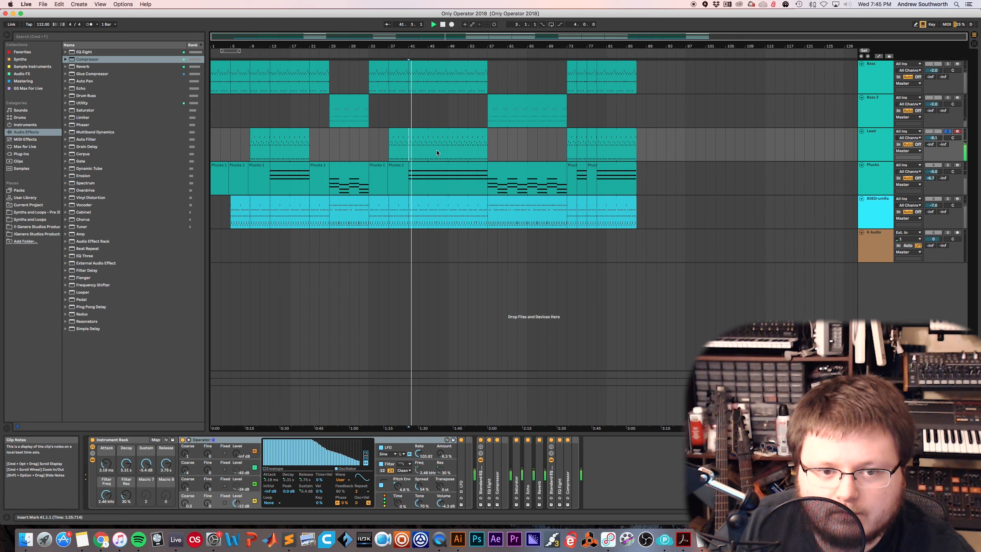
pyautogui.click(948, 132)
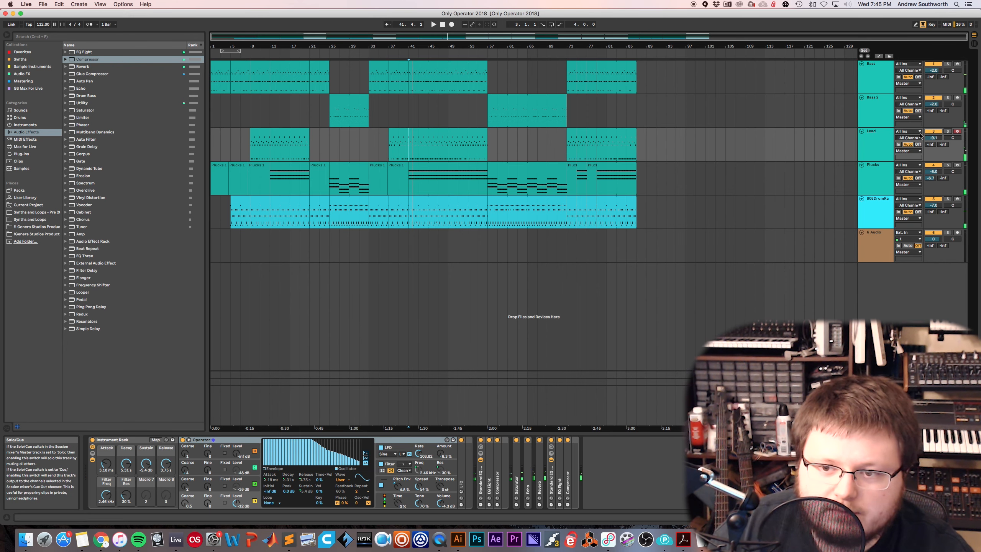
# Step: Compare the device chains of the Bass and Bass 2 tracks, and unfold the Bass track's EQ Eight to examine its curve
pyautogui.click(882, 92)
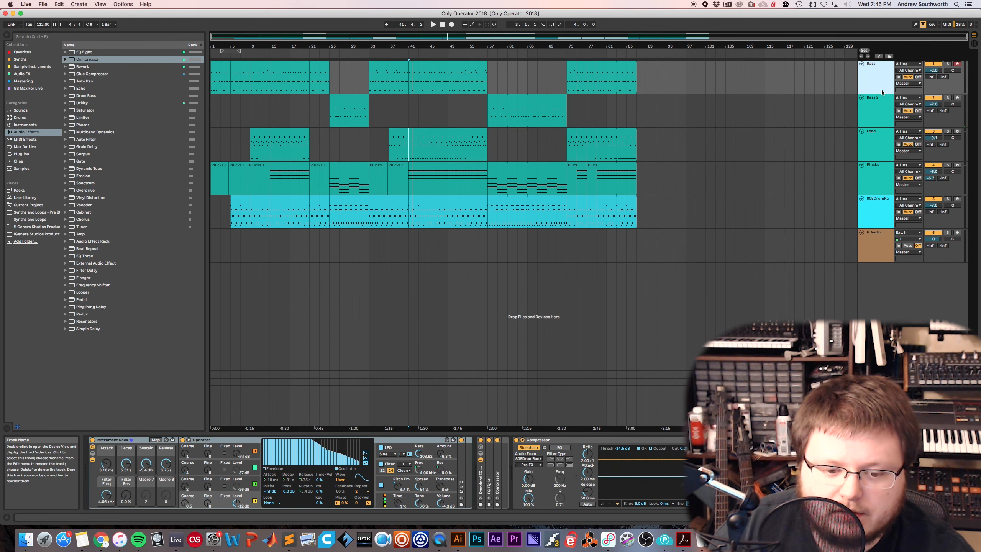
pyautogui.click(876, 102)
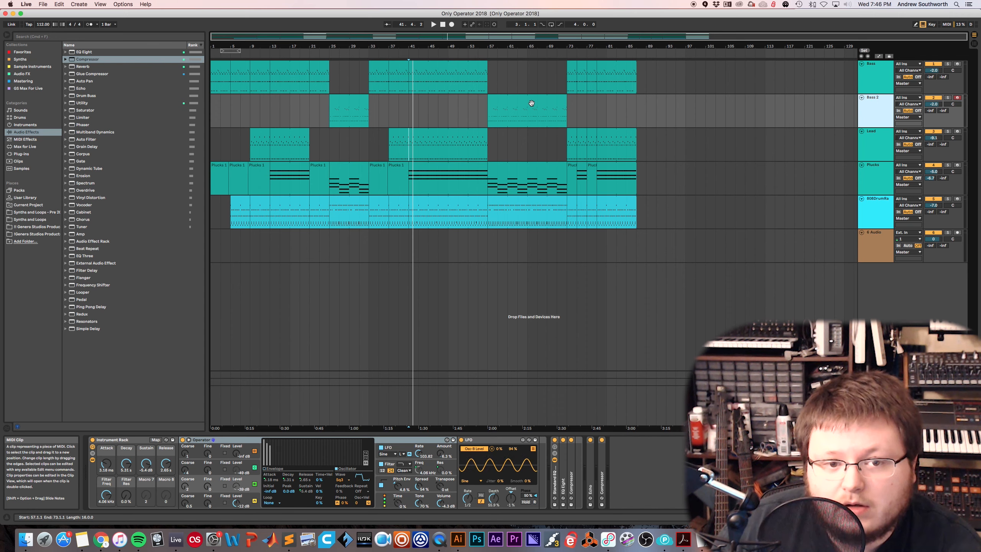
pyautogui.click(869, 76)
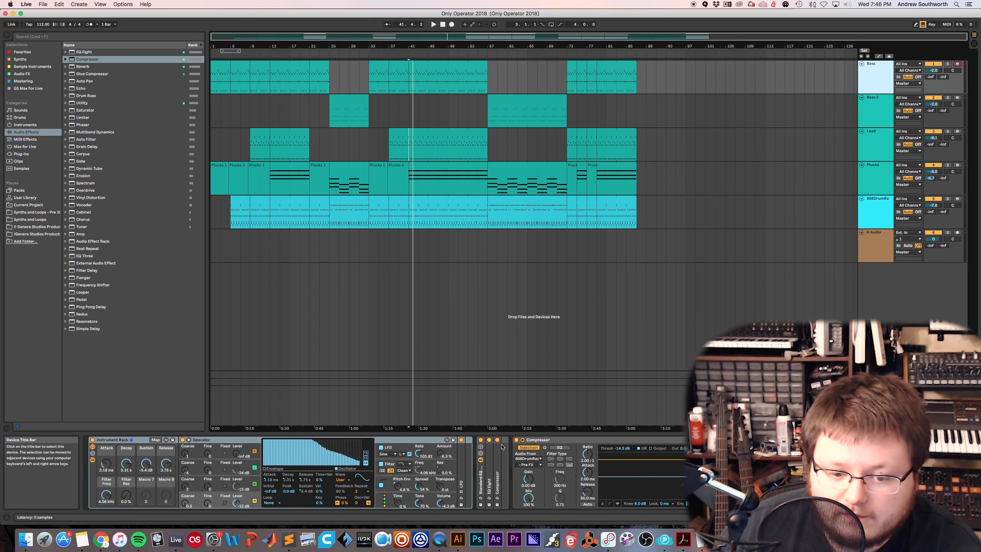
pyautogui.click(488, 477)
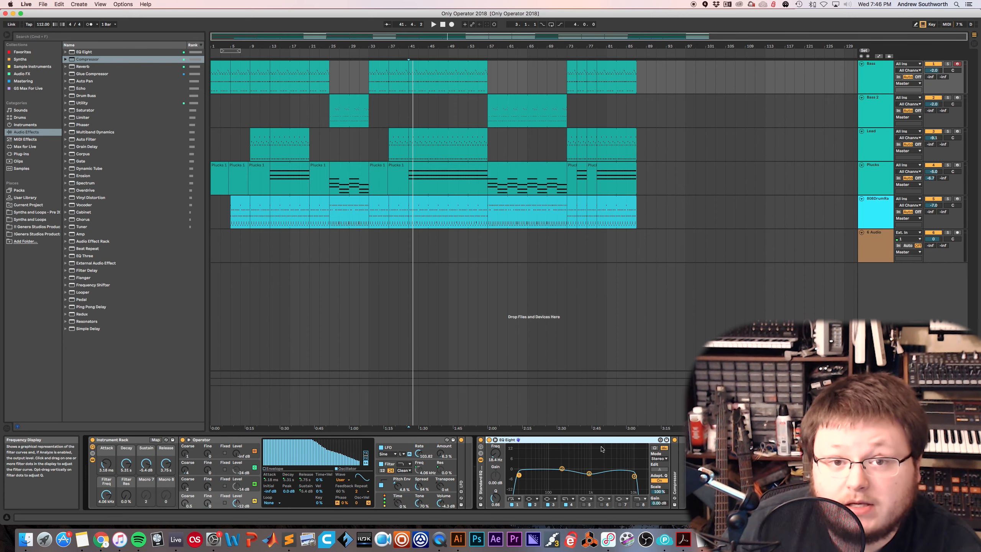
# Step: Review the Bass arrangement at bar 33 and the Plucks, Lead and 808 drum rack tracks at bar 41, viewing each track's devices
pyautogui.click(388, 86)
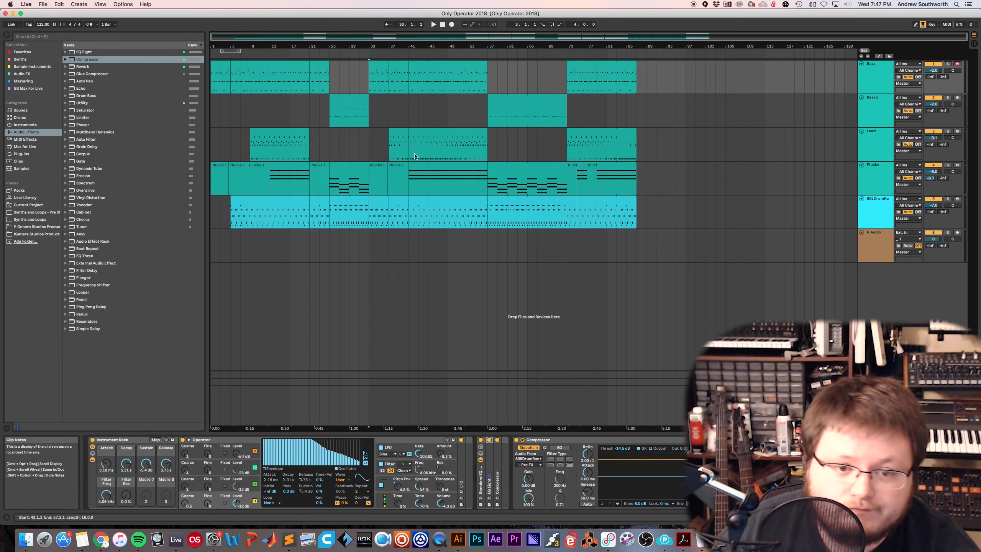
pyautogui.click(408, 182)
pyautogui.click(406, 145)
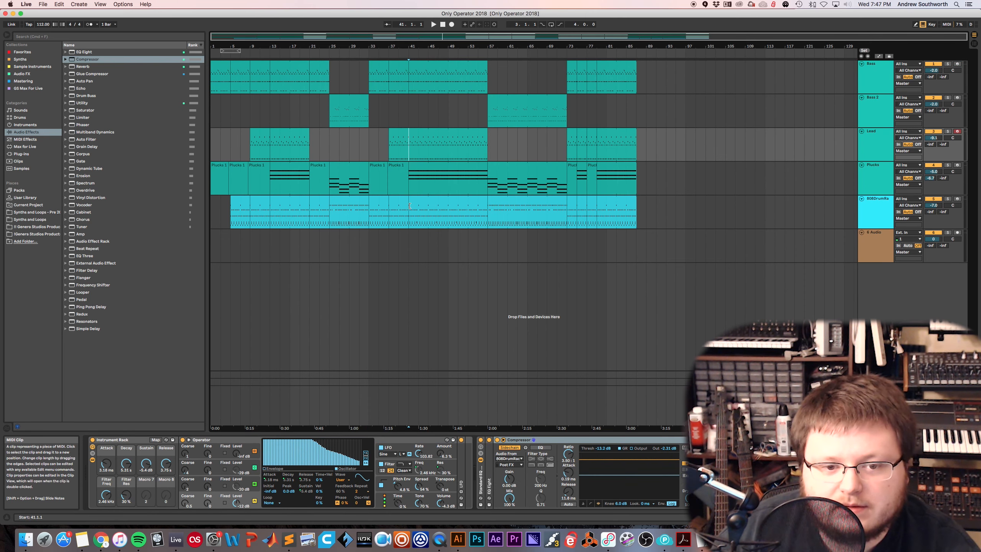
pyautogui.click(410, 215)
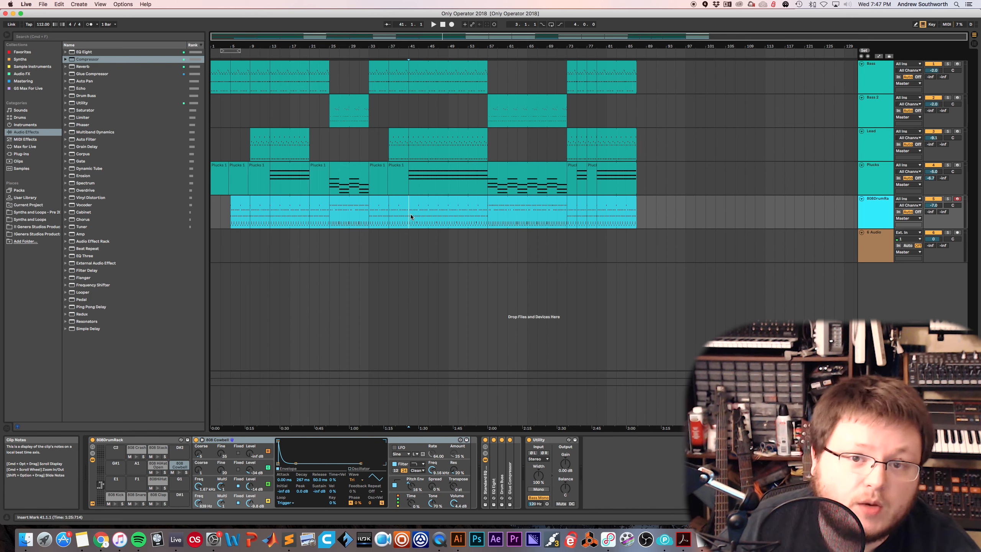